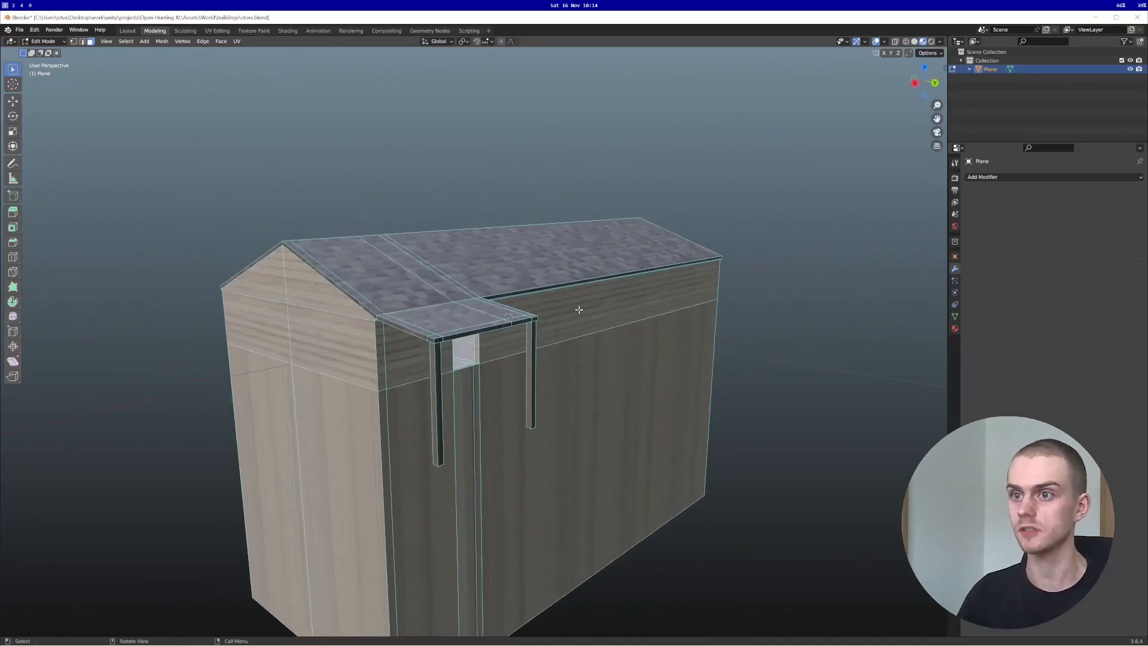
Step: Open the UV Editing workspace for the building and display the UV layout of its entire mesh
{"action": "middle_click_drag", "start_coordinate": [573, 293], "coordinate": [502, 308]}
{"action": "key", "text": "Tab"}
{"action": "scroll", "coordinate": [461, 295], "scroll_direction": "up", "scroll_amount": 4}
{"action": "scroll", "coordinate": [461, 295], "scroll_direction": "down", "scroll_amount": 4}
{"action": "left_click", "coordinate": [217, 31]}
{"action": "scroll", "coordinate": [654, 274], "scroll_direction": "down", "scroll_amount": 1}
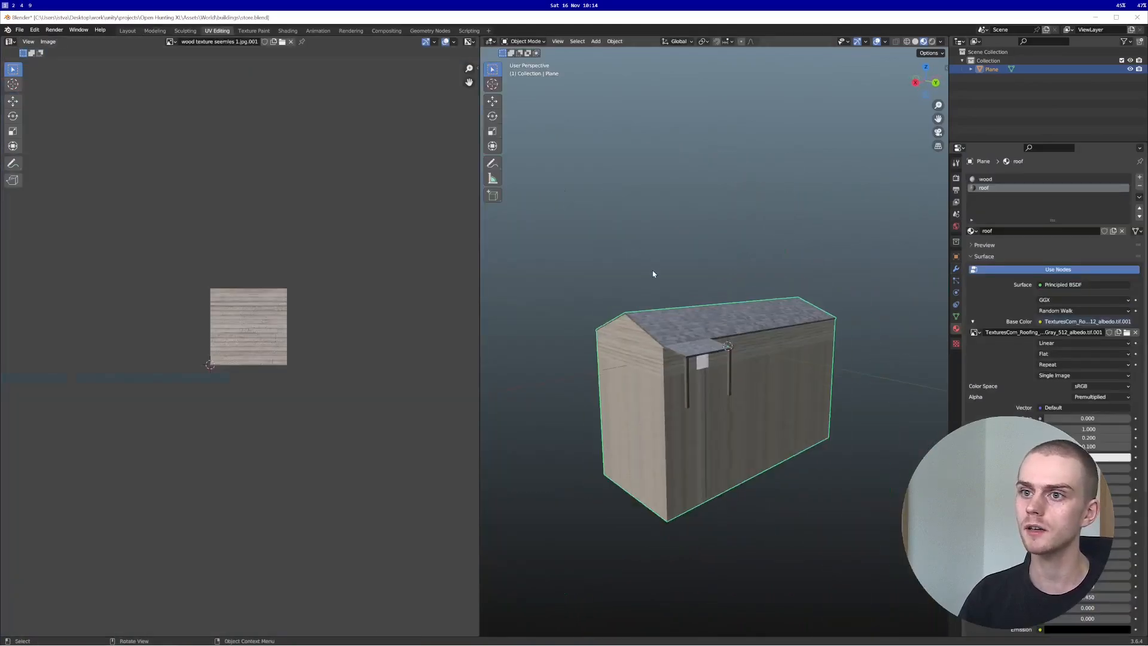
{"action": "scroll", "coordinate": [728, 305], "scroll_direction": "up", "scroll_amount": 2}
{"action": "key", "text": "a"}
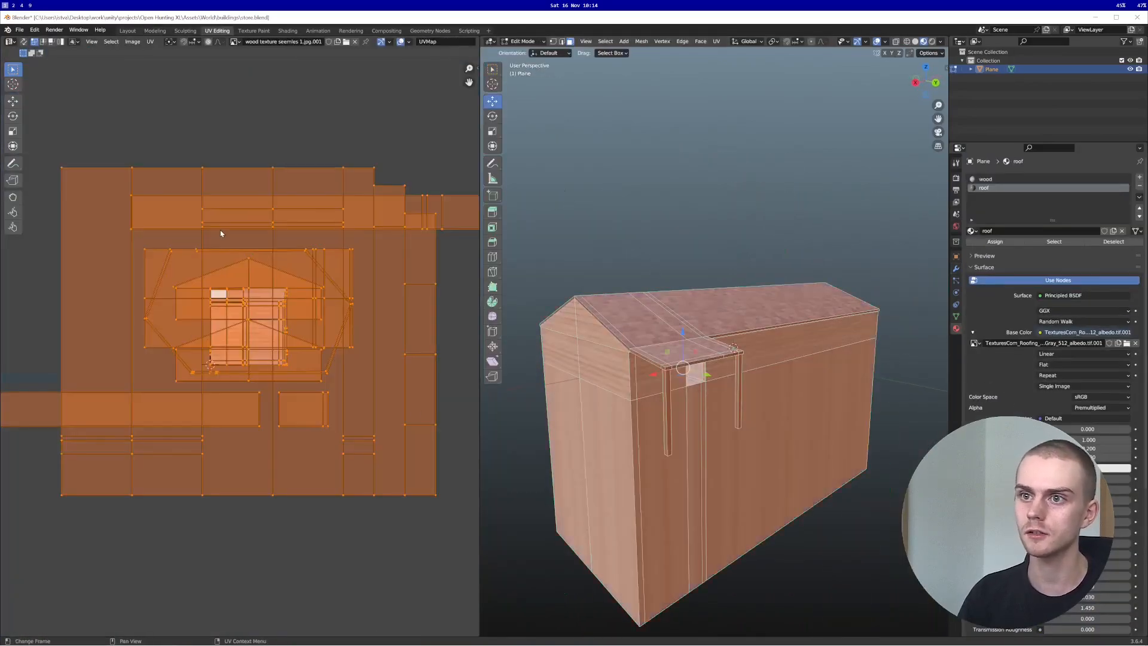
Step: Select only the building faces assigned to the wood material and inspect their UV islands and wall coverage
{"action": "key", "text": "alt+a"}
{"action": "left_click", "coordinate": [986, 179]}
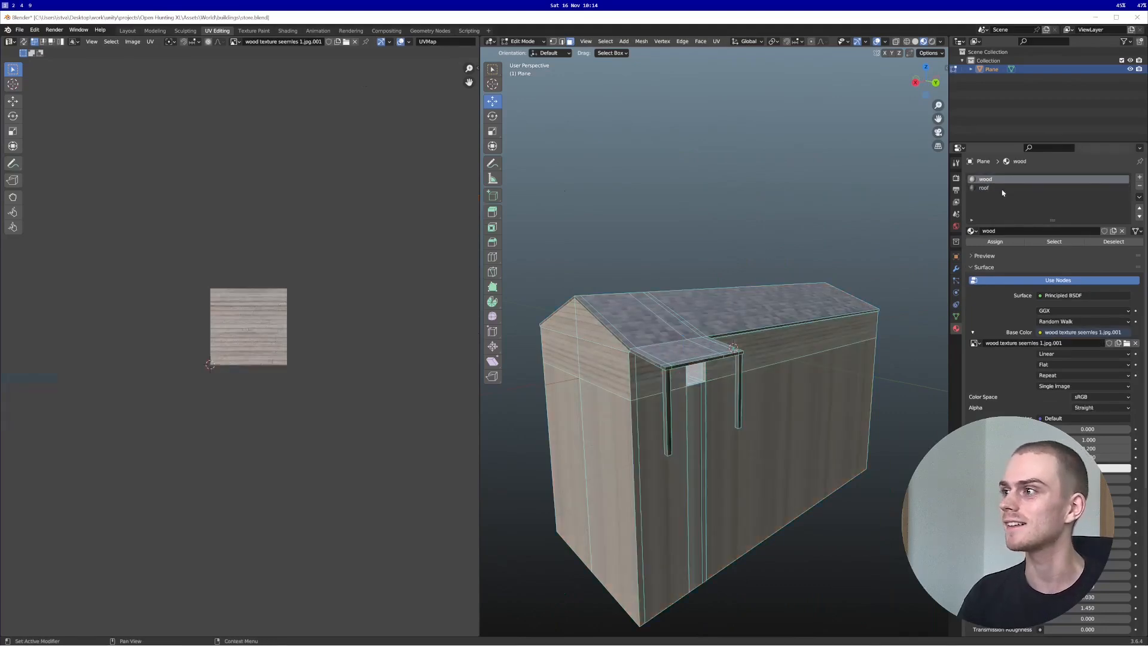
{"action": "left_click", "coordinate": [1051, 241]}
{"action": "scroll", "coordinate": [269, 295], "scroll_direction": "up", "scroll_amount": 3}
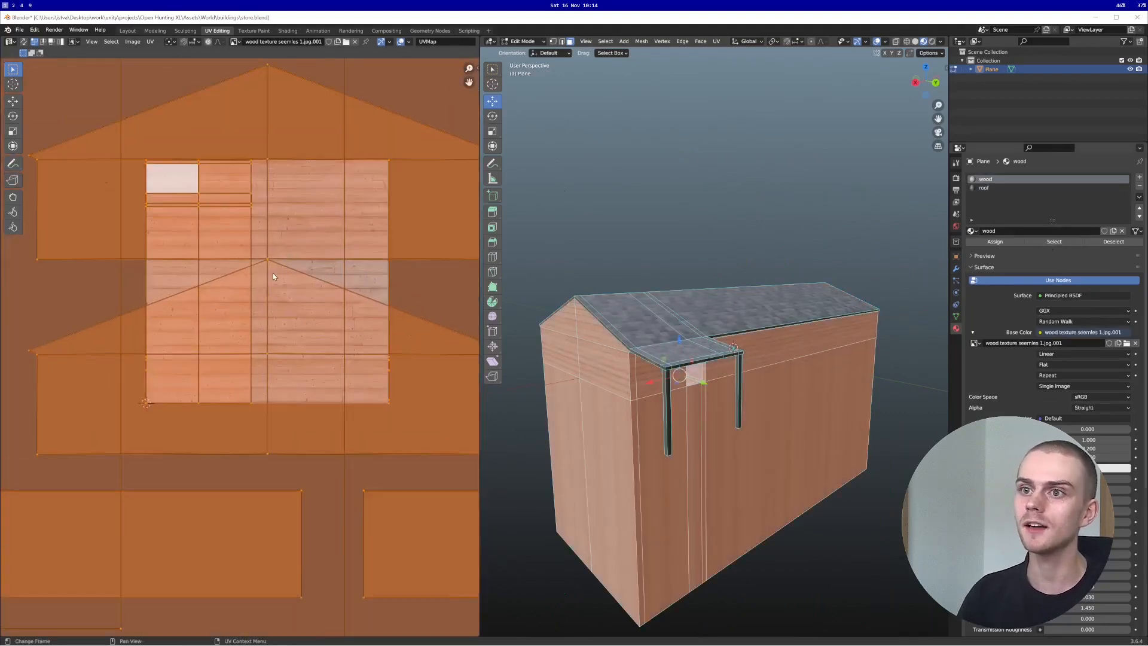
{"action": "scroll", "coordinate": [256, 385], "scroll_direction": "down", "scroll_amount": 2}
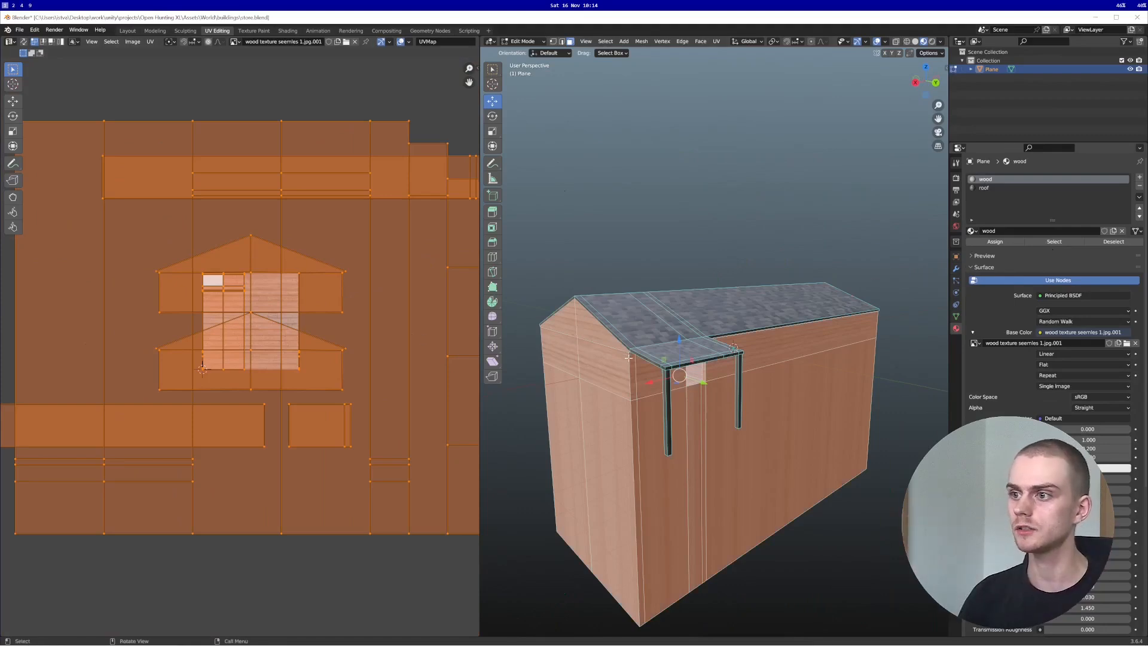
{"action": "middle_click_drag", "start_coordinate": [670, 436], "coordinate": [674, 385]}
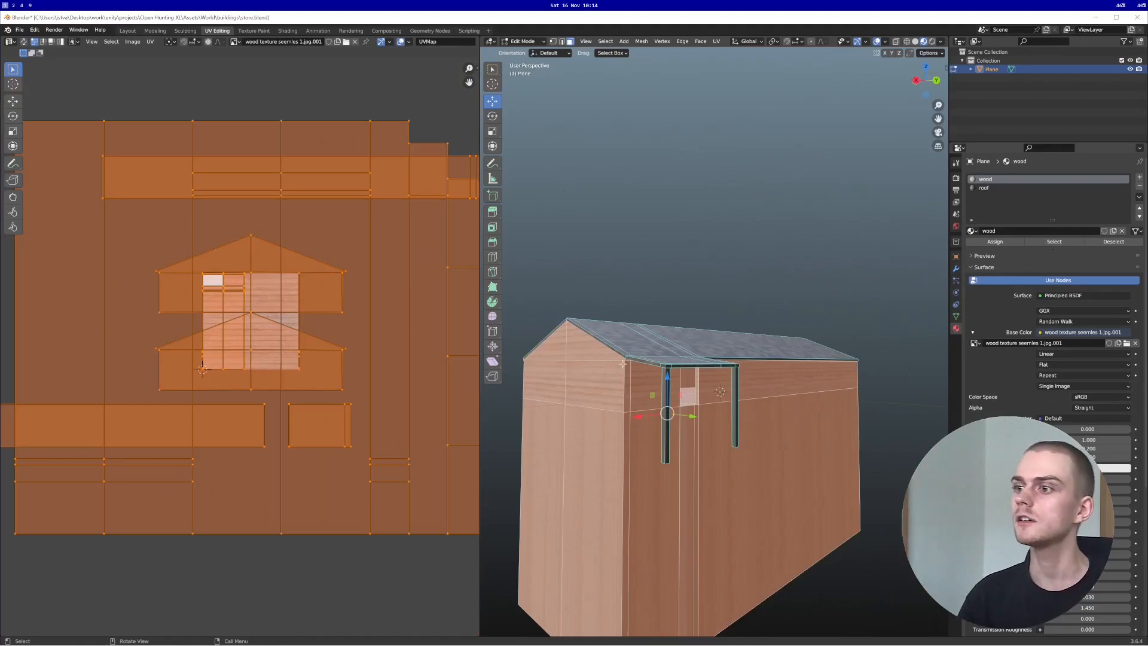
{"action": "middle_click_drag", "start_coordinate": [713, 497], "coordinate": [705, 377], "text": "shift"}
Step: Clear the wood selection, select the faces assigned to the roof material, and inspect them from several angles
{"action": "key", "text": "a"}
{"action": "key", "text": "a"}
{"action": "key", "text": "a"}
{"action": "middle_click_drag", "start_coordinate": [710, 333], "coordinate": [710, 350]}
{"action": "key", "text": "a"}
{"action": "key", "text": "a"}
{"action": "key", "text": "a"}
{"action": "key", "text": "a"}
{"action": "key", "text": "a"}
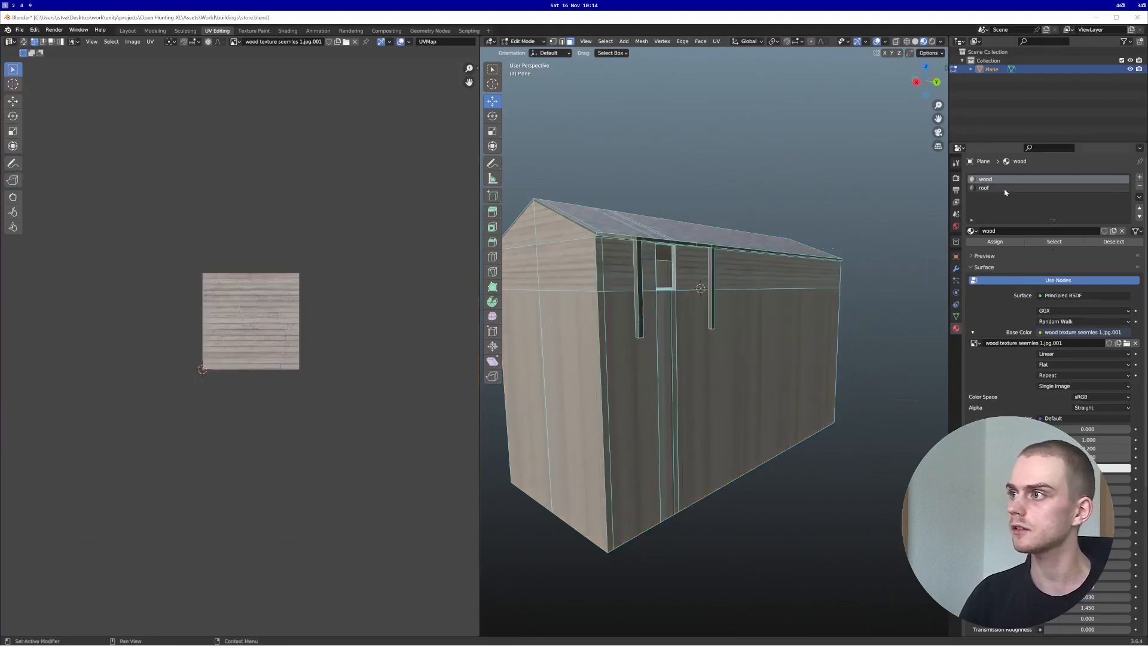
{"action": "left_click", "coordinate": [1017, 188]}
{"action": "left_click", "coordinate": [1054, 242]}
{"action": "middle_click_drag", "start_coordinate": [672, 281], "coordinate": [813, 399]}
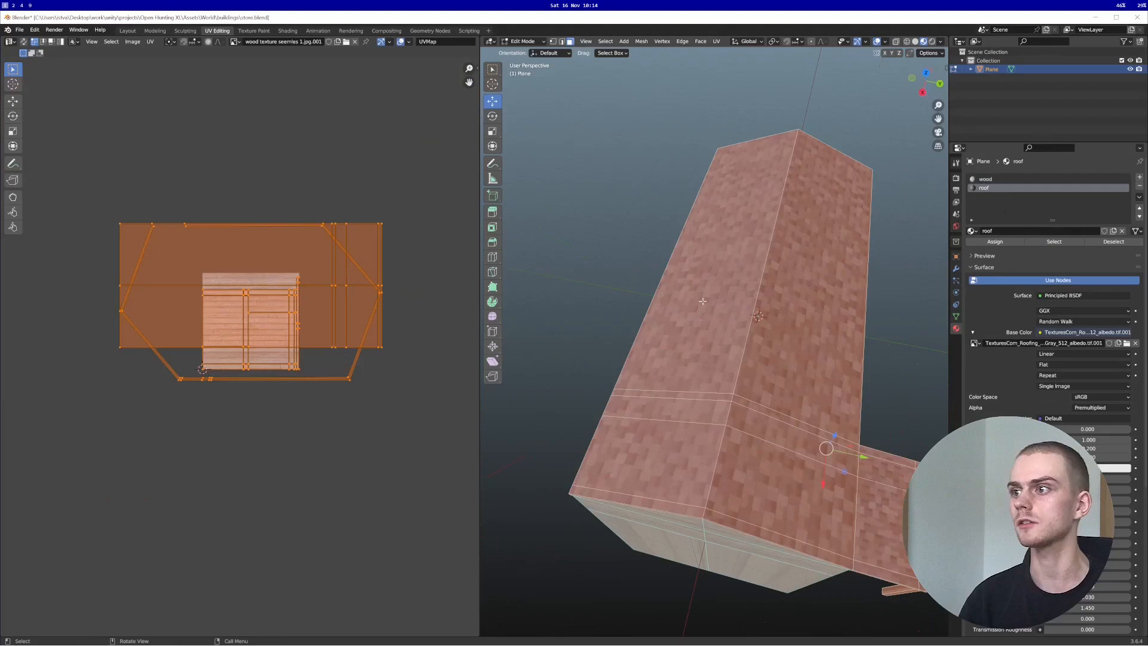
{"action": "middle_click_drag", "start_coordinate": [752, 348], "coordinate": [708, 302]}
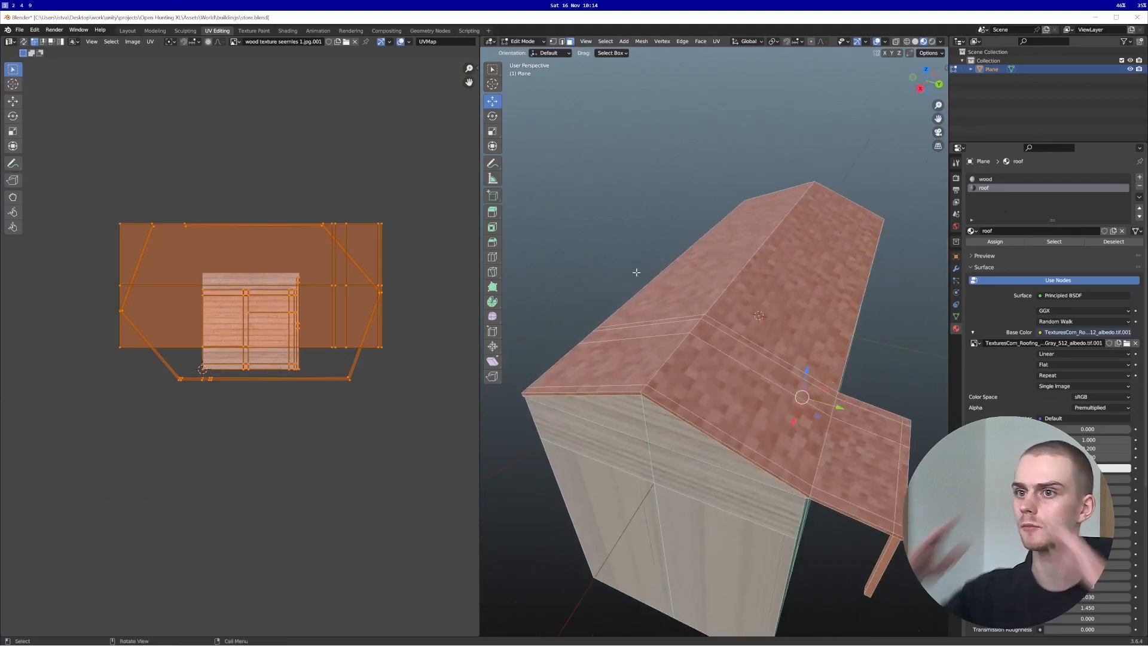
{"action": "middle_click_drag", "start_coordinate": [637, 272], "coordinate": [736, 281]}
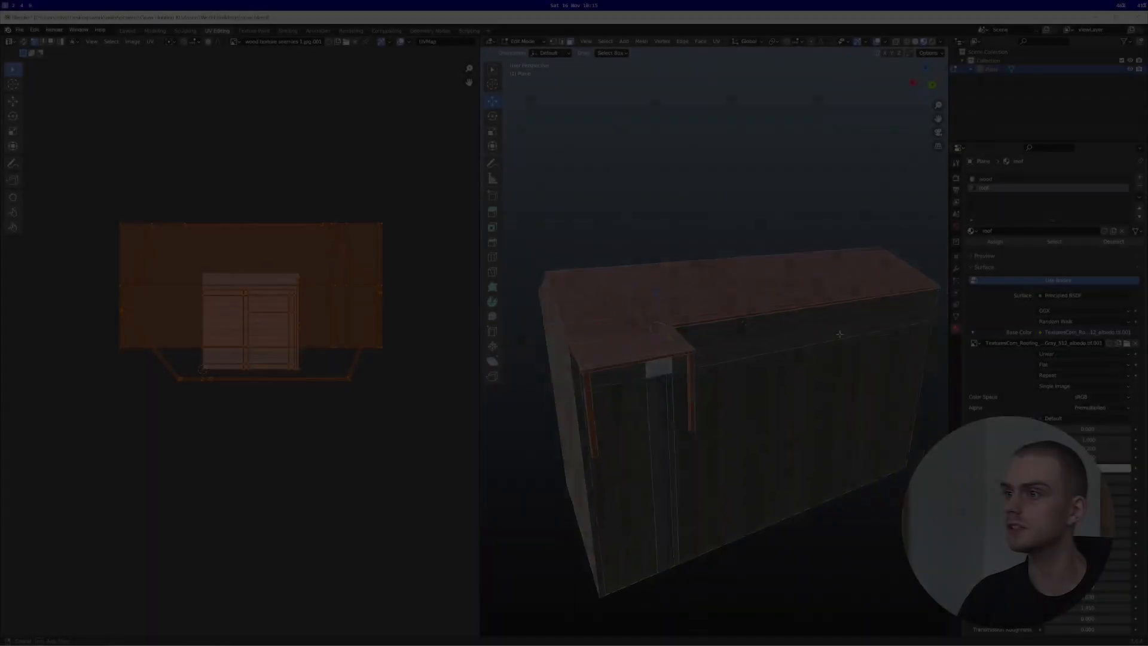
{"action": "middle_click_drag", "start_coordinate": [777, 335], "coordinate": [809, 330]}
{"action": "scroll", "coordinate": [853, 324], "scroll_direction": "up", "scroll_amount": 8}
{"action": "scroll", "coordinate": [814, 330], "scroll_direction": "down", "scroll_amount": 6}
{"action": "scroll", "coordinate": [814, 330], "scroll_direction": "down", "scroll_amount": 5}
{"action": "scroll", "coordinate": [820, 329], "scroll_direction": "up", "scroll_amount": 1}
Step: Return the building to Object Mode and examine its textured roof, gable end and long wall
{"action": "key", "text": "a"}
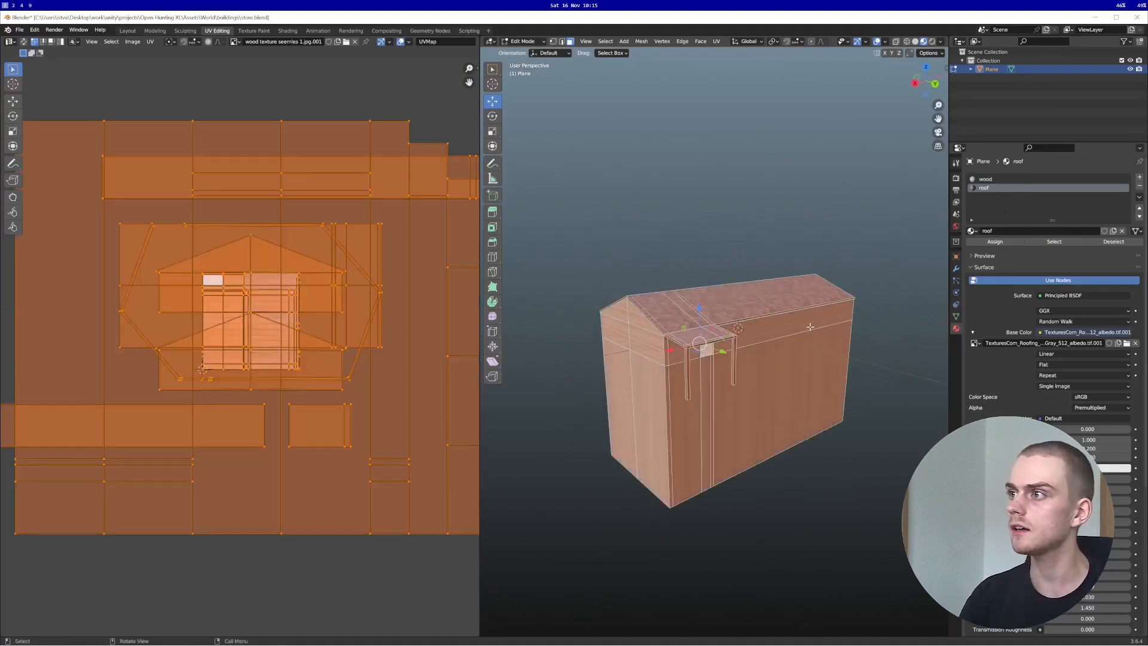
{"action": "key", "text": "Tab"}
{"action": "scroll", "coordinate": [773, 364], "scroll_direction": "up", "scroll_amount": 1}
{"action": "scroll", "coordinate": [773, 363], "scroll_direction": "up", "scroll_amount": 1}
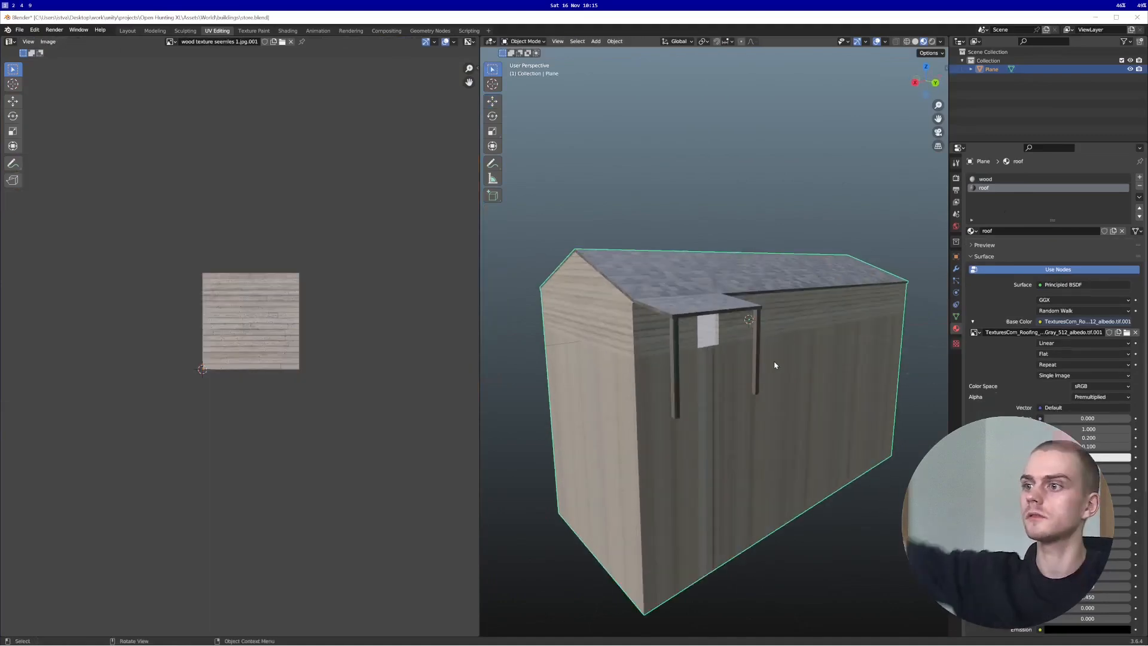
{"action": "middle_click_drag", "start_coordinate": [732, 458], "coordinate": [741, 394]}
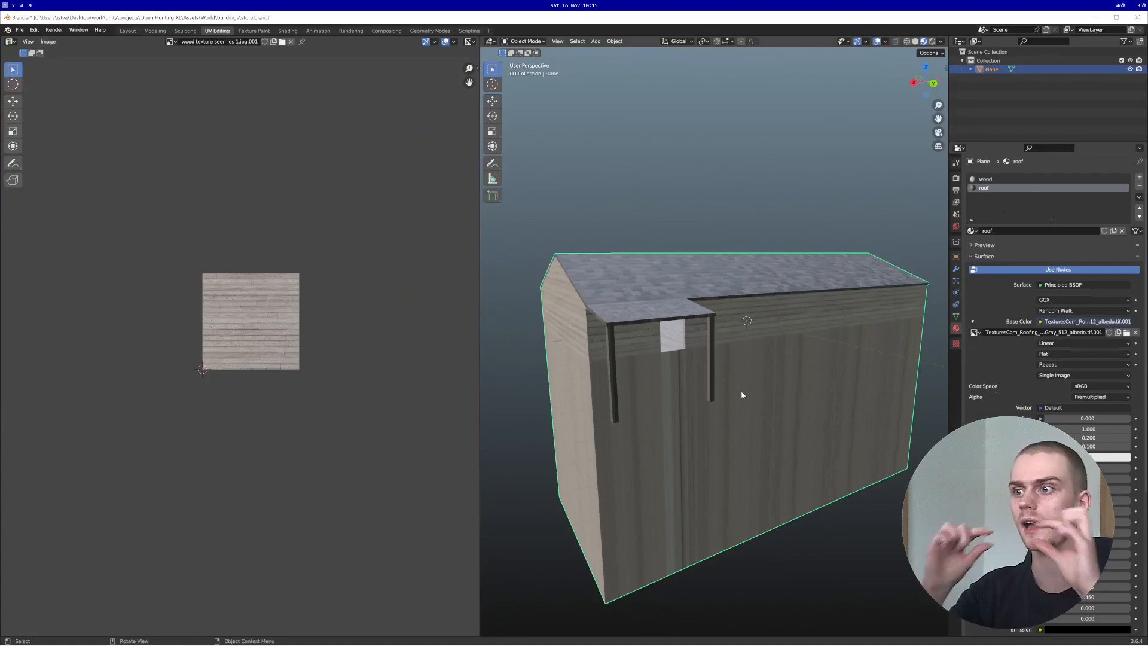
{"action": "scroll", "coordinate": [741, 395], "scroll_direction": "up", "scroll_amount": 6}
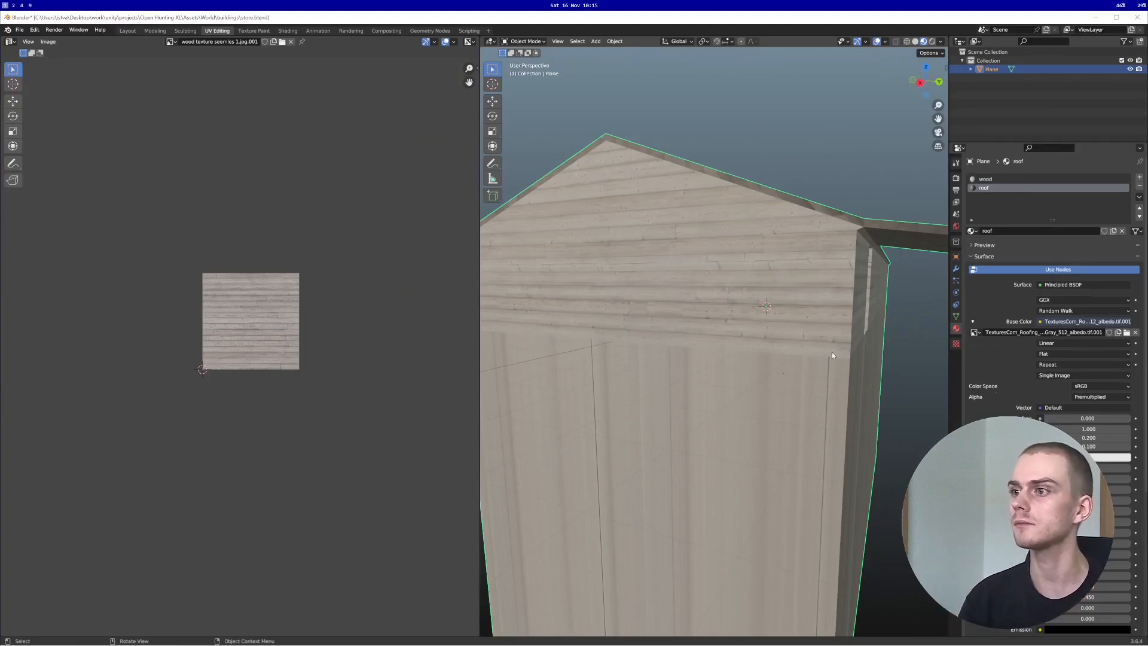
{"action": "scroll", "coordinate": [802, 349], "scroll_direction": "down", "scroll_amount": 6}
{"action": "middle_click_drag", "start_coordinate": [747, 366], "coordinate": [669, 299]}
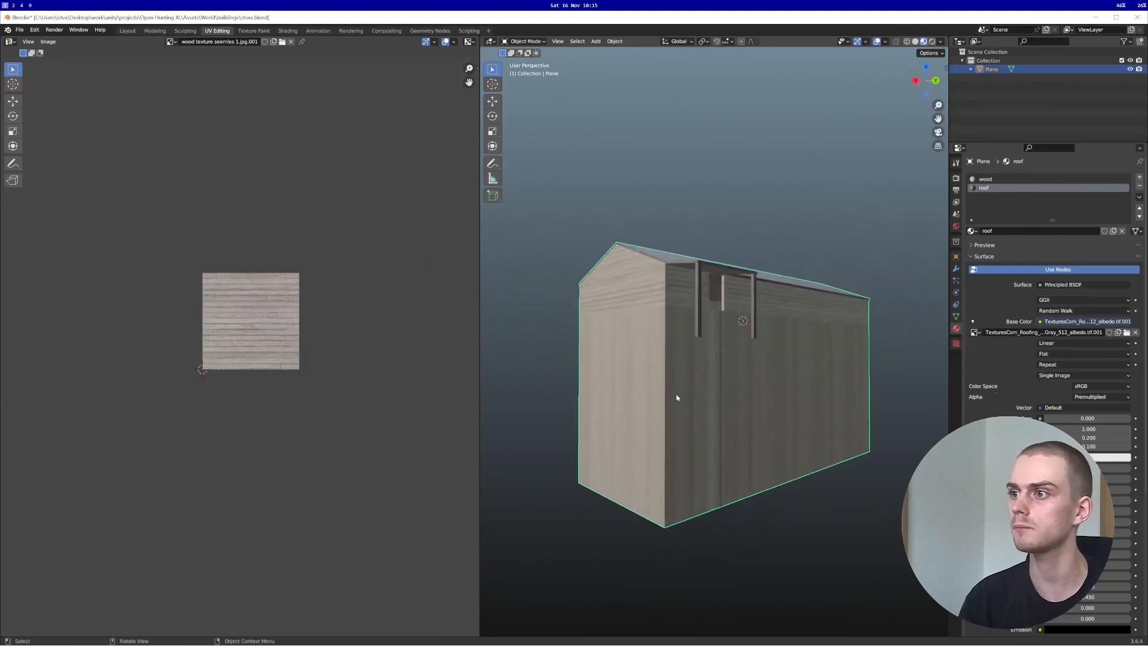
{"action": "middle_click_drag", "start_coordinate": [677, 397], "coordinate": [594, 272]}
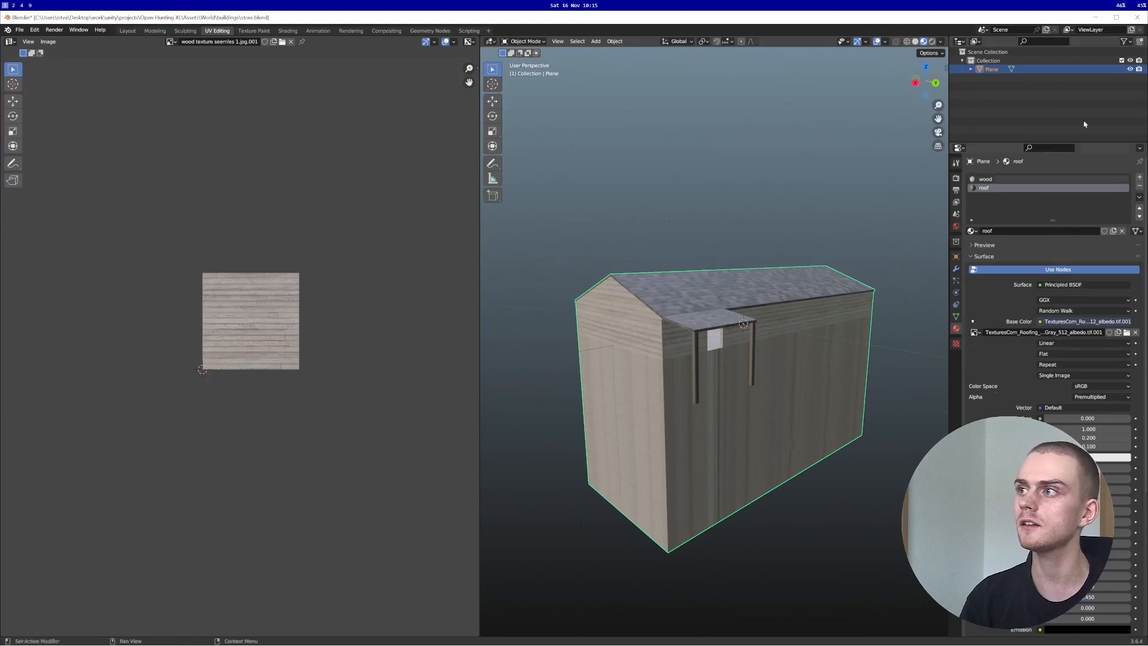
Step: Switch to the Blender window containing the ant model and examine its painted texture from several angles
{"action": "key", "text": "alt+Tab"}
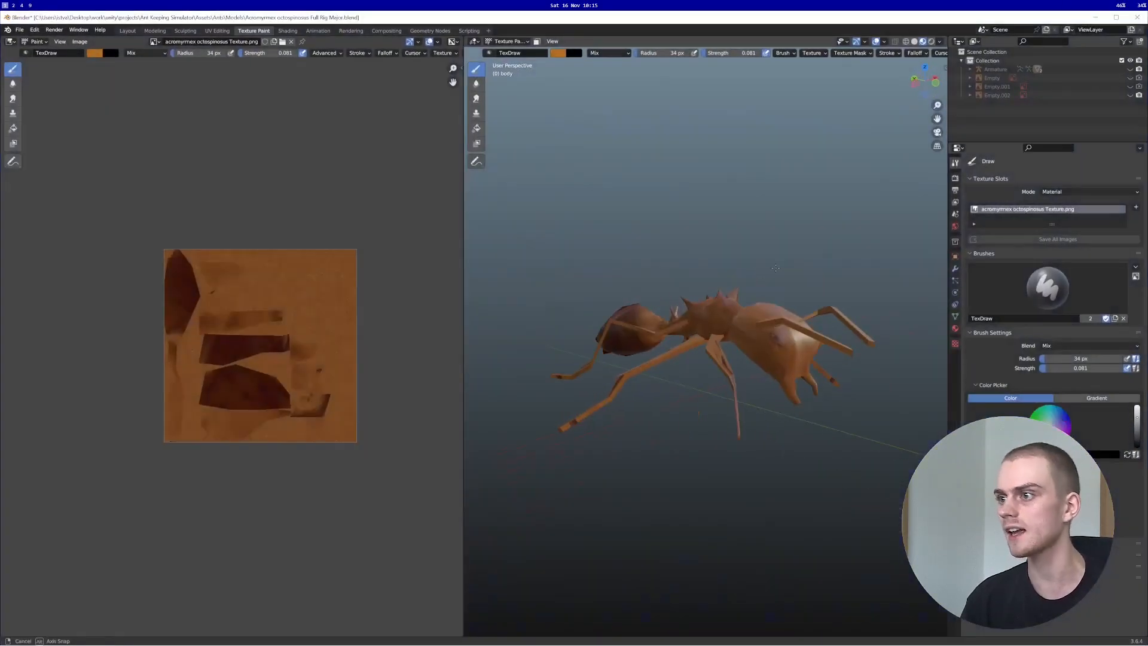
{"action": "middle_click_drag", "start_coordinate": [775, 268], "coordinate": [833, 263]}
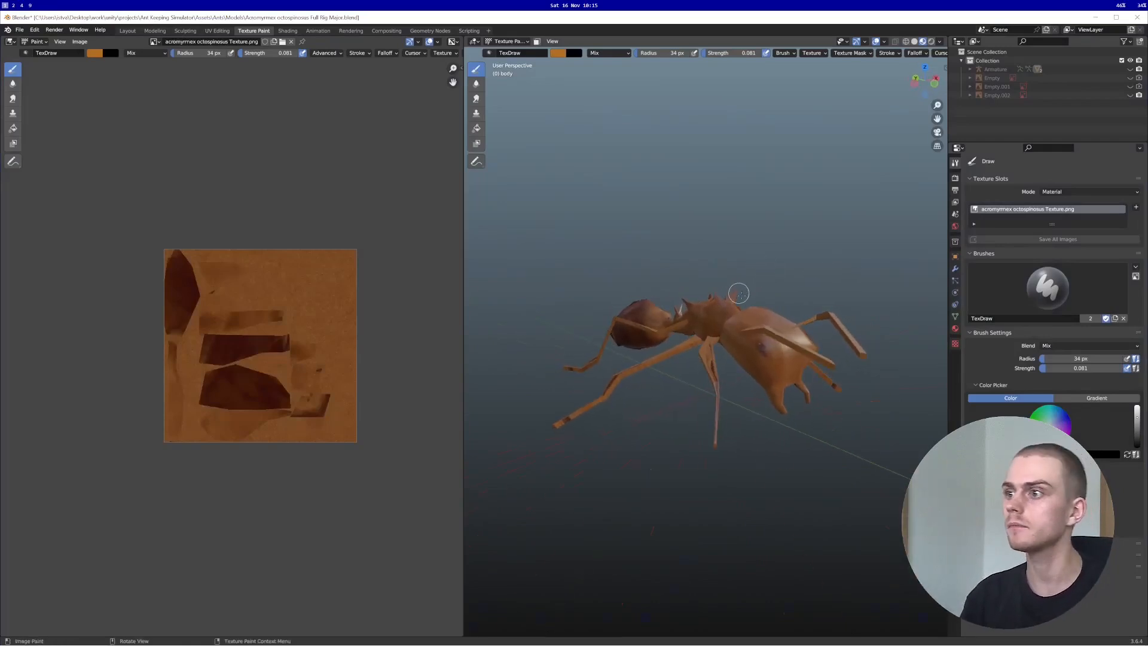
{"action": "mouse_move", "coordinate": [742, 293]}
{"action": "middle_mouse_down"}
{"action": "mouse_move", "coordinate": [704, 297]}
{"action": "mouse_move", "coordinate": [763, 289]}
{"action": "mouse_move", "coordinate": [742, 293]}
{"action": "mouse_move", "coordinate": [752, 292]}
{"action": "middle_mouse_up"}
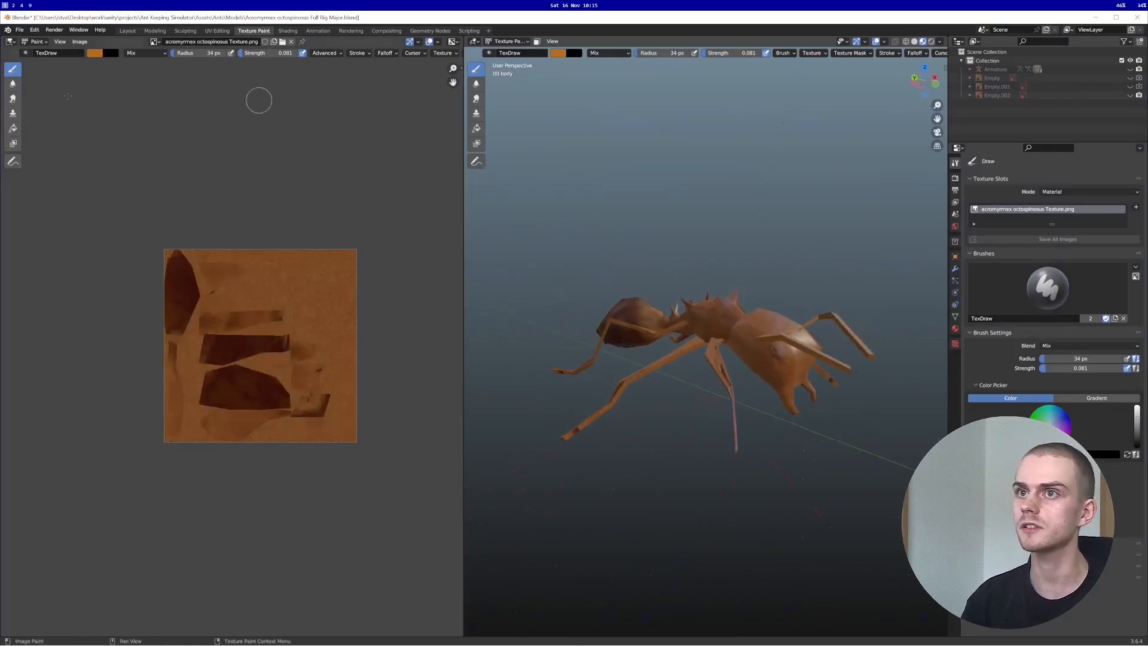
{"action": "middle_click_drag", "start_coordinate": [682, 303], "coordinate": [791, 303]}
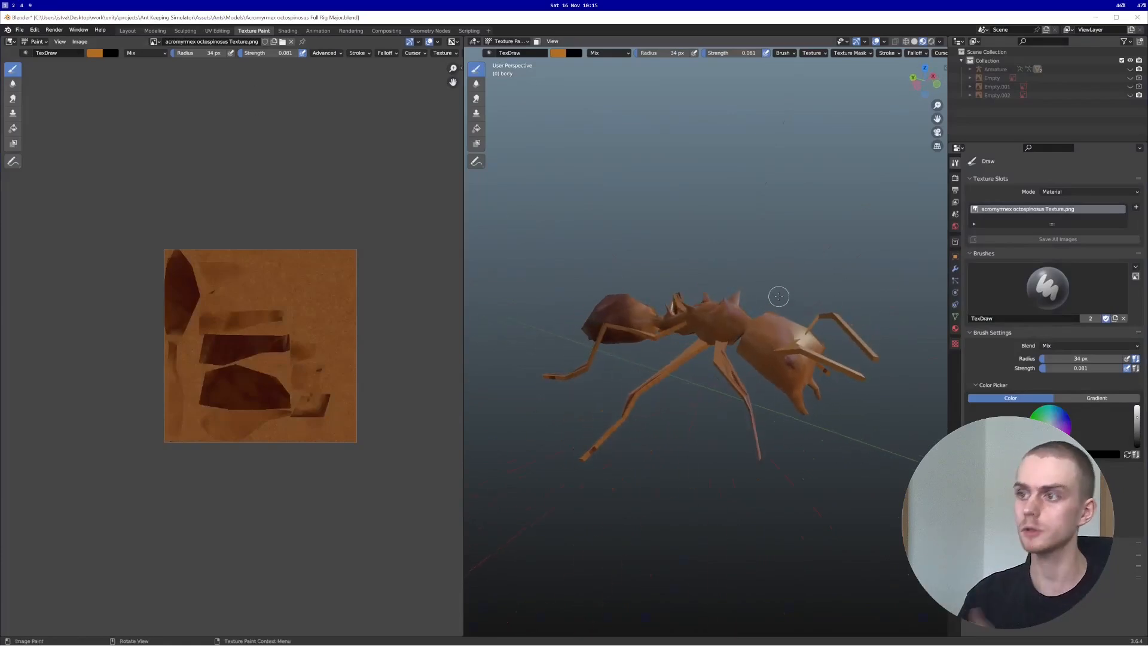
{"action": "mouse_move", "coordinate": [778, 296]}
{"action": "middle_mouse_down"}
{"action": "mouse_move", "coordinate": [748, 299]}
{"action": "mouse_move", "coordinate": [793, 293]}
{"action": "middle_mouse_up"}
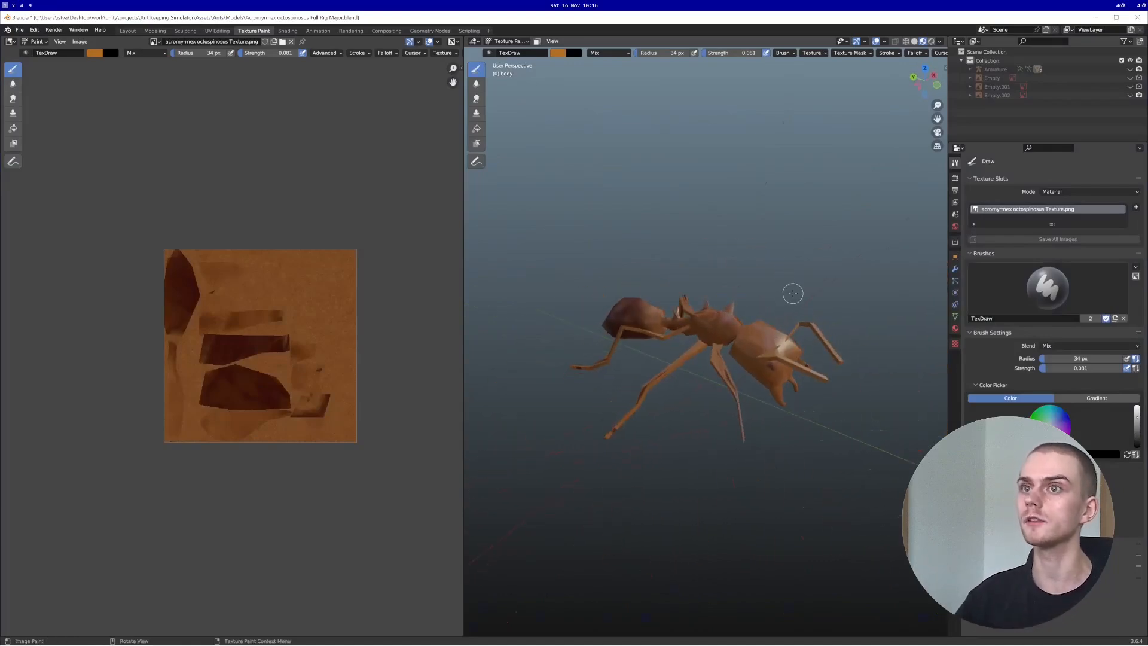
{"action": "mouse_move", "coordinate": [748, 324]}
{"action": "middle_mouse_down"}
{"action": "mouse_move", "coordinate": [733, 293]}
{"action": "mouse_move", "coordinate": [749, 308]}
{"action": "middle_mouse_up"}
{"action": "middle_click_drag", "start_coordinate": [665, 282], "coordinate": [530, 288]}
Step: Inspect the details of the ant's texture image up close and as a whole
{"action": "scroll", "coordinate": [397, 356], "scroll_direction": "up", "scroll_amount": 6}
{"action": "scroll", "coordinate": [198, 347], "scroll_direction": "down", "scroll_amount": 5}
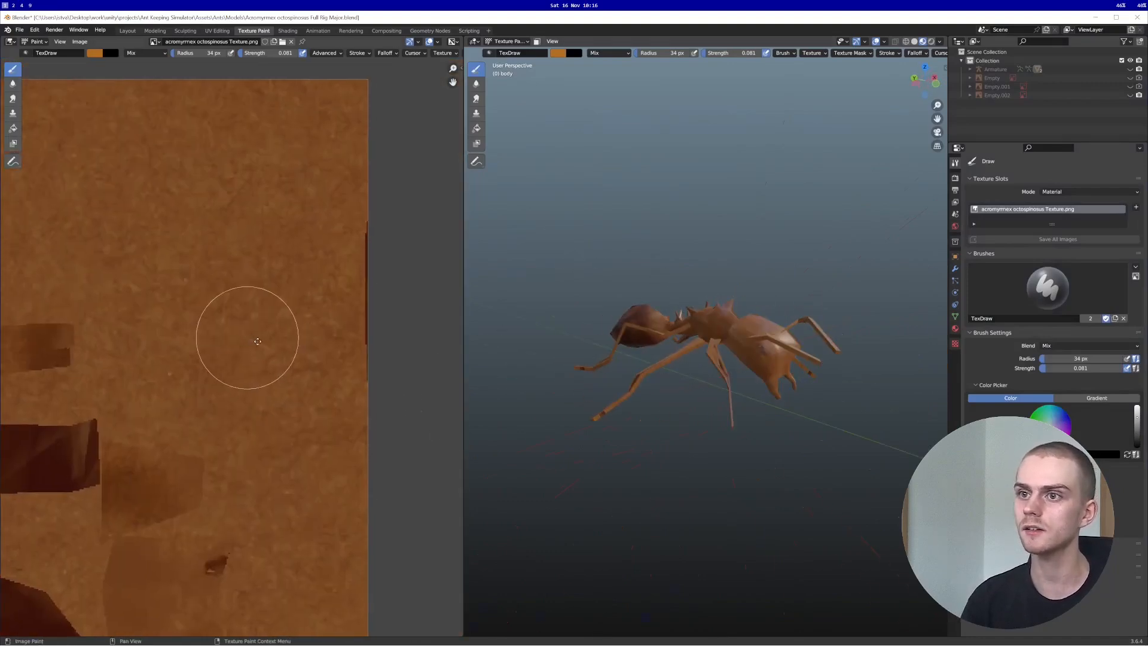
{"action": "scroll", "coordinate": [317, 330], "scroll_direction": "up", "scroll_amount": 2}
{"action": "scroll", "coordinate": [339, 224], "scroll_direction": "down", "scroll_amount": 4}
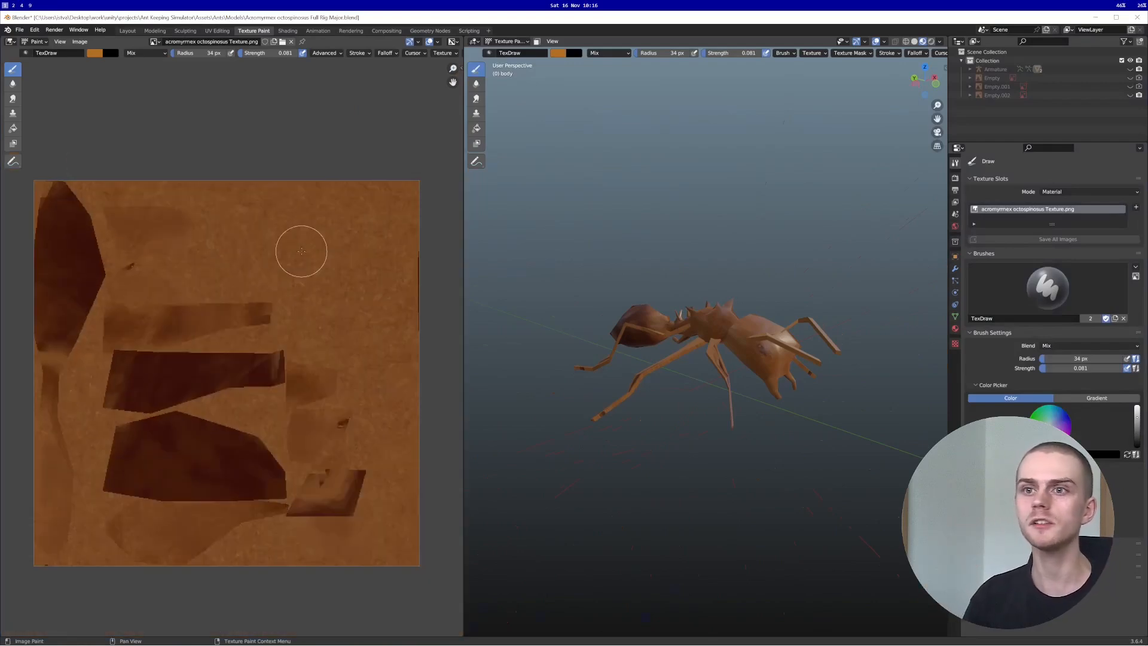
{"action": "middle_click_drag", "start_coordinate": [301, 251], "coordinate": [311, 239]}
{"action": "scroll", "coordinate": [749, 285], "scroll_direction": "up", "scroll_amount": 3}
Step: Examine the ant's head, thorax, abdomen and legs to compare the model with its texture image
{"action": "middle_click_drag", "start_coordinate": [749, 284], "coordinate": [822, 359]}
{"action": "scroll", "coordinate": [822, 427], "scroll_direction": "up", "scroll_amount": 4}
{"action": "scroll", "coordinate": [822, 427], "scroll_direction": "down", "scroll_amount": 5}
{"action": "middle_click_drag", "start_coordinate": [697, 249], "coordinate": [646, 263]}
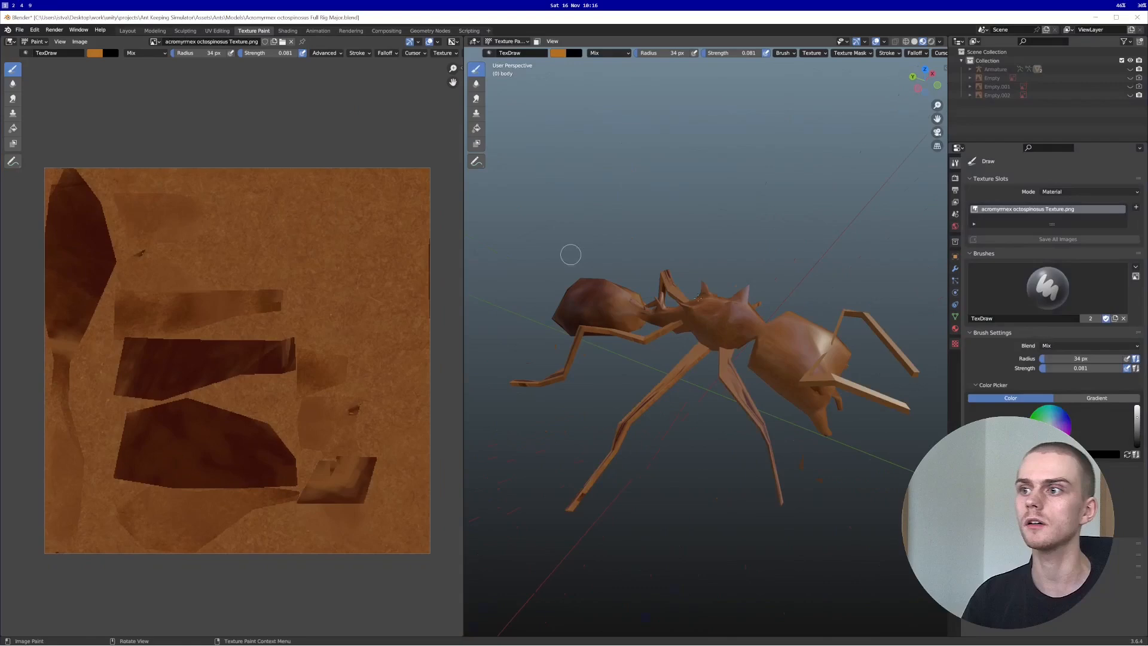
{"action": "mouse_move", "coordinate": [737, 390]}
{"action": "middle_mouse_down"}
{"action": "mouse_move", "coordinate": [718, 370]}
{"action": "mouse_move", "coordinate": [699, 311]}
{"action": "mouse_move", "coordinate": [682, 347]}
{"action": "mouse_move", "coordinate": [664, 328]}
{"action": "mouse_move", "coordinate": [687, 342]}
{"action": "middle_mouse_up"}
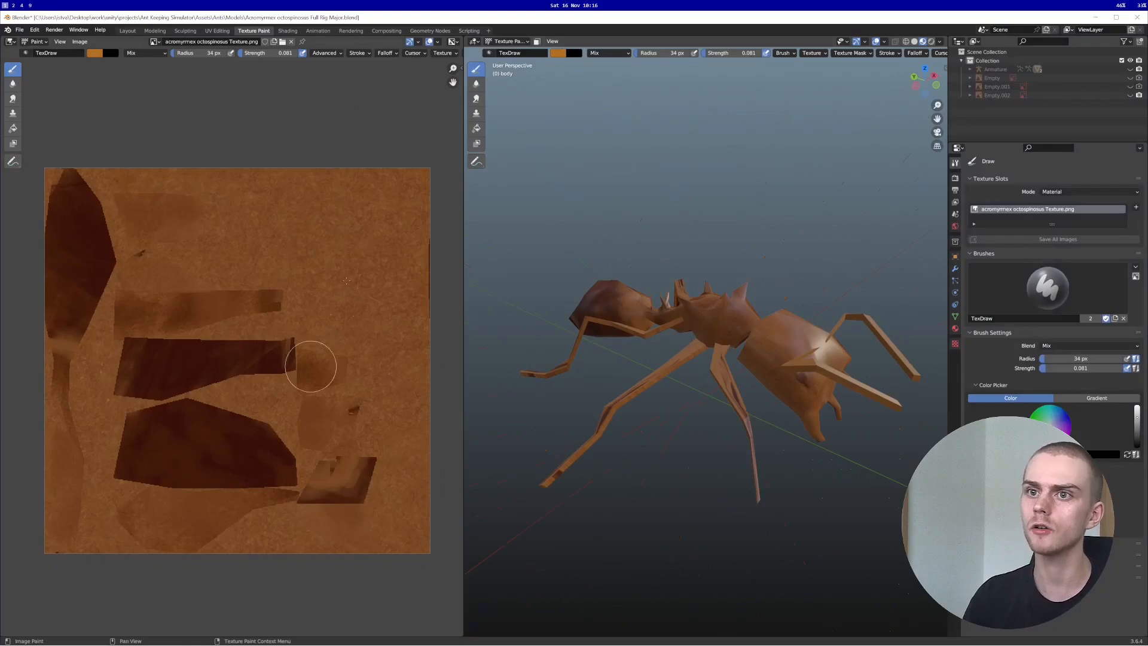
{"action": "middle_click_drag", "start_coordinate": [663, 314], "coordinate": [663, 311]}
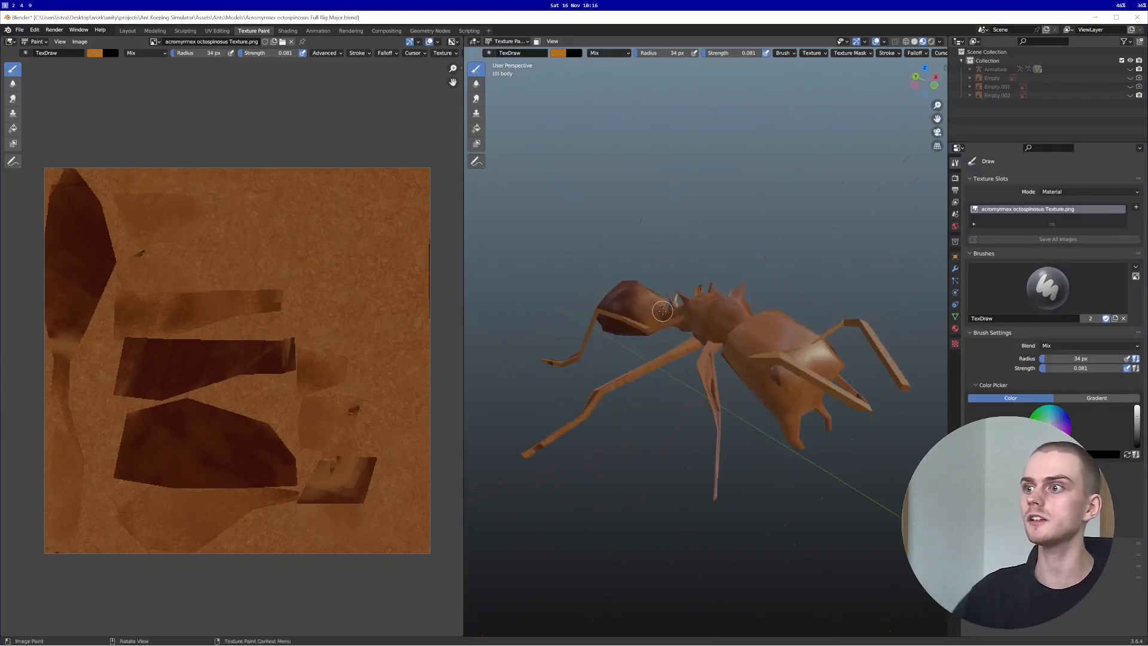
{"action": "middle_click_drag", "start_coordinate": [657, 313], "coordinate": [674, 299]}
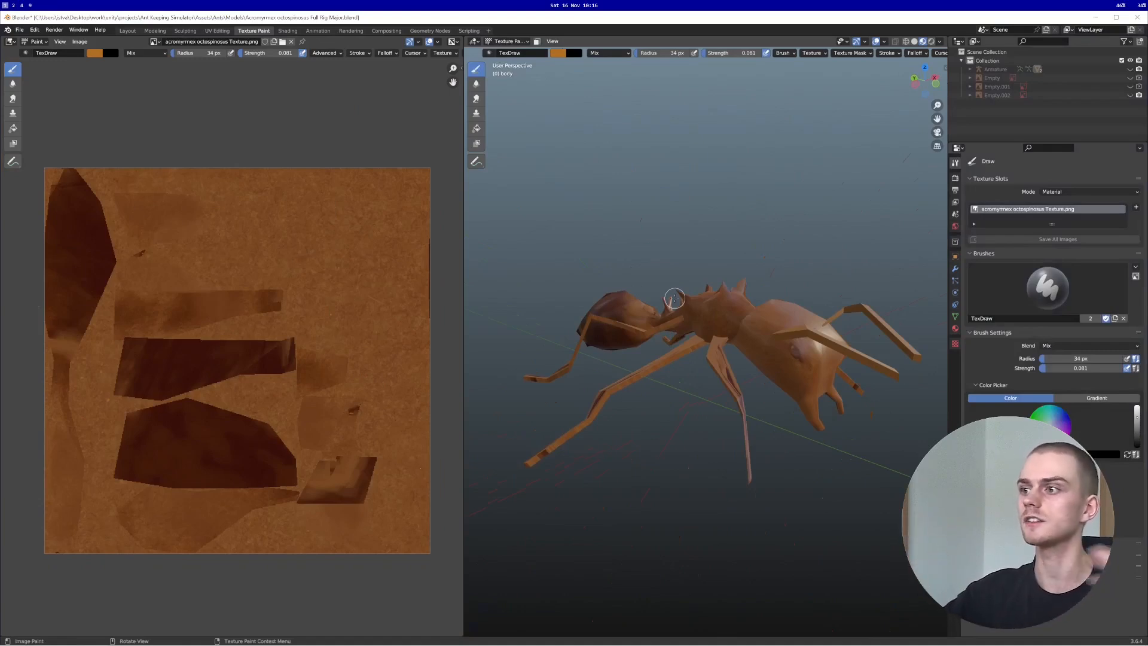
{"action": "mouse_move", "coordinate": [675, 298]}
{"action": "middle_mouse_down"}
{"action": "mouse_move", "coordinate": [729, 357]}
{"action": "mouse_move", "coordinate": [698, 354]}
{"action": "mouse_move", "coordinate": [725, 341]}
{"action": "middle_mouse_up"}
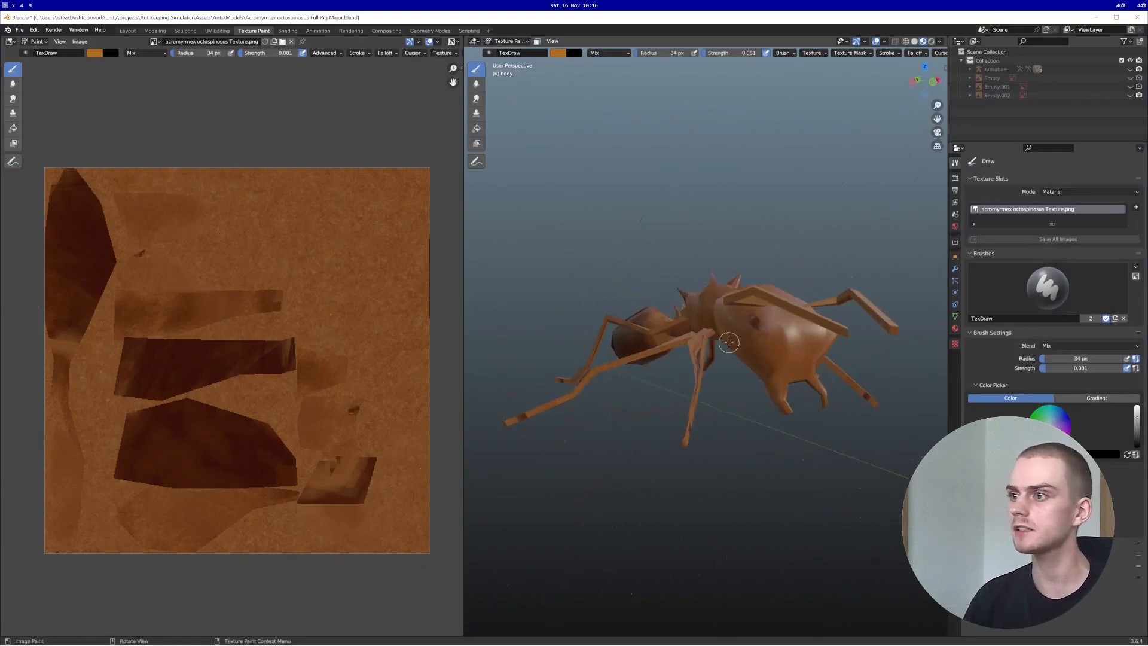
Step: Display the ant body's UV layout over the texture in the UV Editing workspace, then return to Object Mode
{"action": "left_click", "coordinate": [215, 30]}
{"action": "key", "text": "a"}
{"action": "scroll", "coordinate": [691, 301], "scroll_direction": "up", "scroll_amount": 3}
{"action": "scroll", "coordinate": [301, 295], "scroll_direction": "up", "scroll_amount": 1}
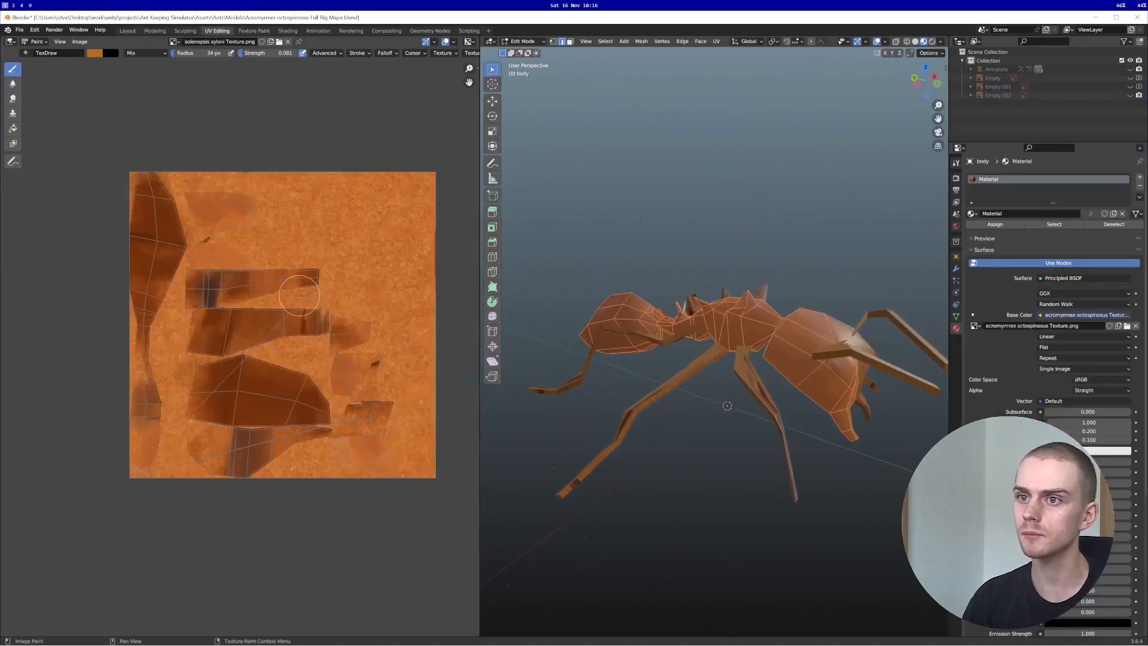
{"action": "scroll", "coordinate": [300, 295], "scroll_direction": "up", "scroll_amount": 1}
{"action": "scroll", "coordinate": [359, 380], "scroll_direction": "up", "scroll_amount": 1}
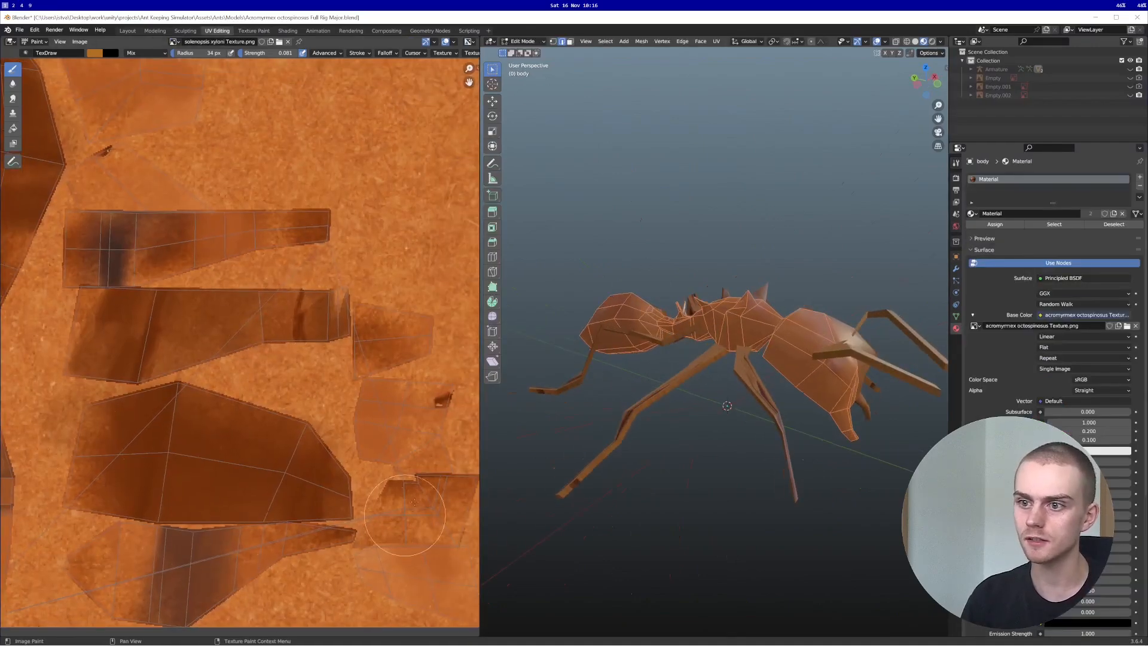
{"action": "key", "text": "Tab"}
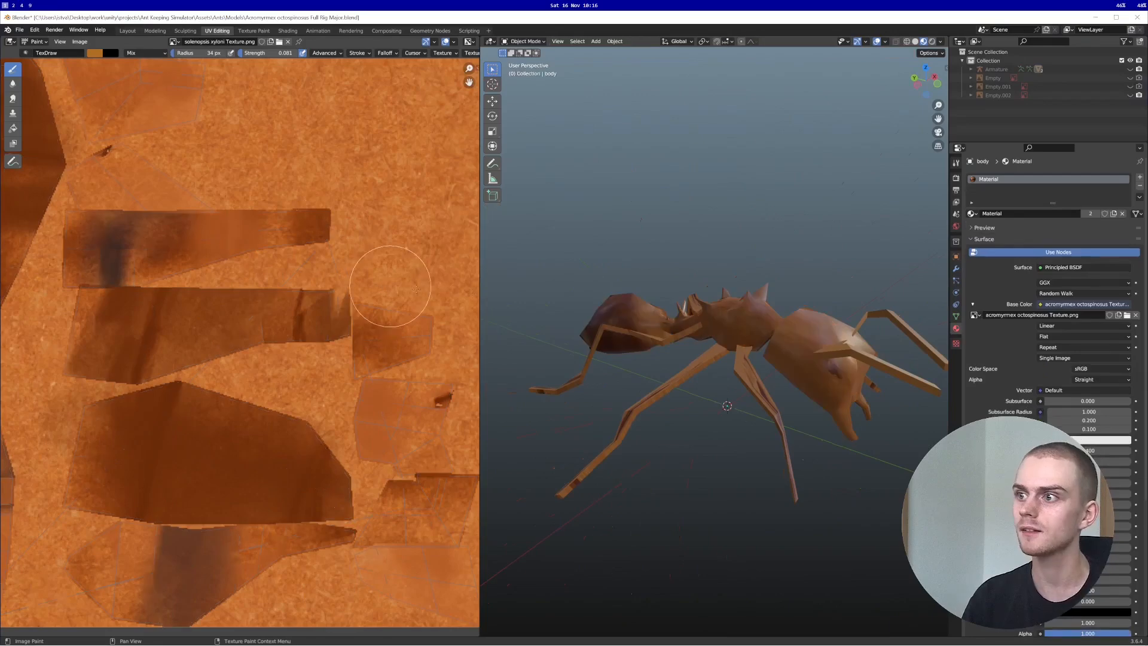
{"action": "middle_click_drag", "start_coordinate": [722, 297], "coordinate": [730, 326]}
Step: Return to the Texture Paint workspace and examine the ant both from far away and close up
{"action": "left_click", "coordinate": [247, 32]}
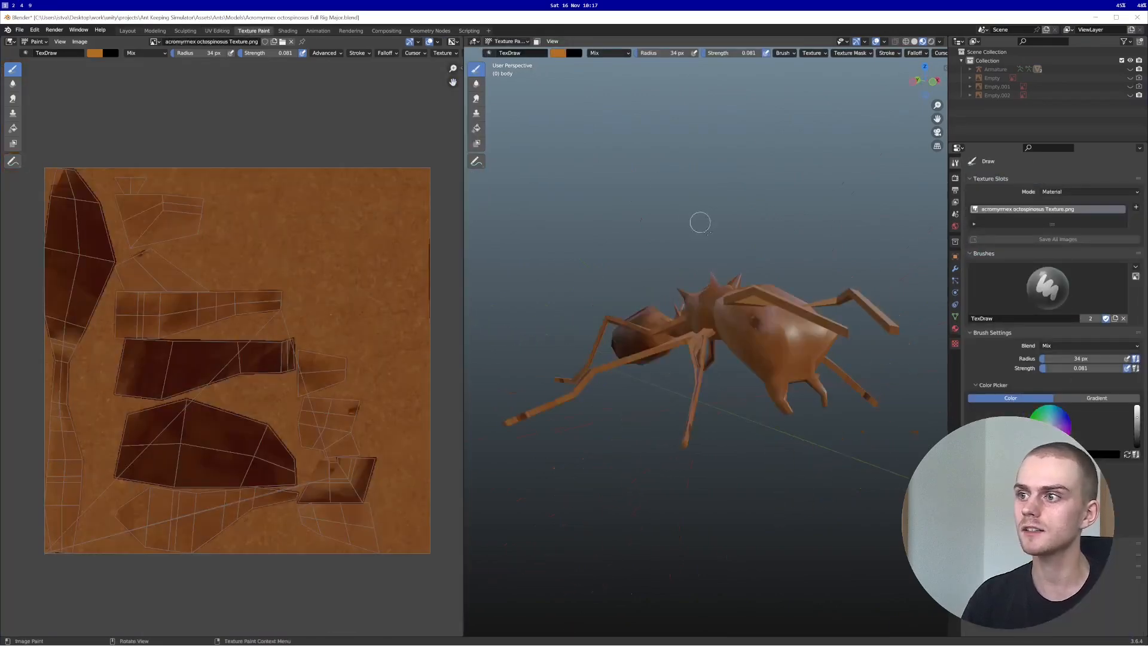
{"action": "scroll", "coordinate": [700, 222], "scroll_direction": "down", "scroll_amount": 10}
{"action": "middle_click_drag", "start_coordinate": [702, 225], "coordinate": [769, 322]}
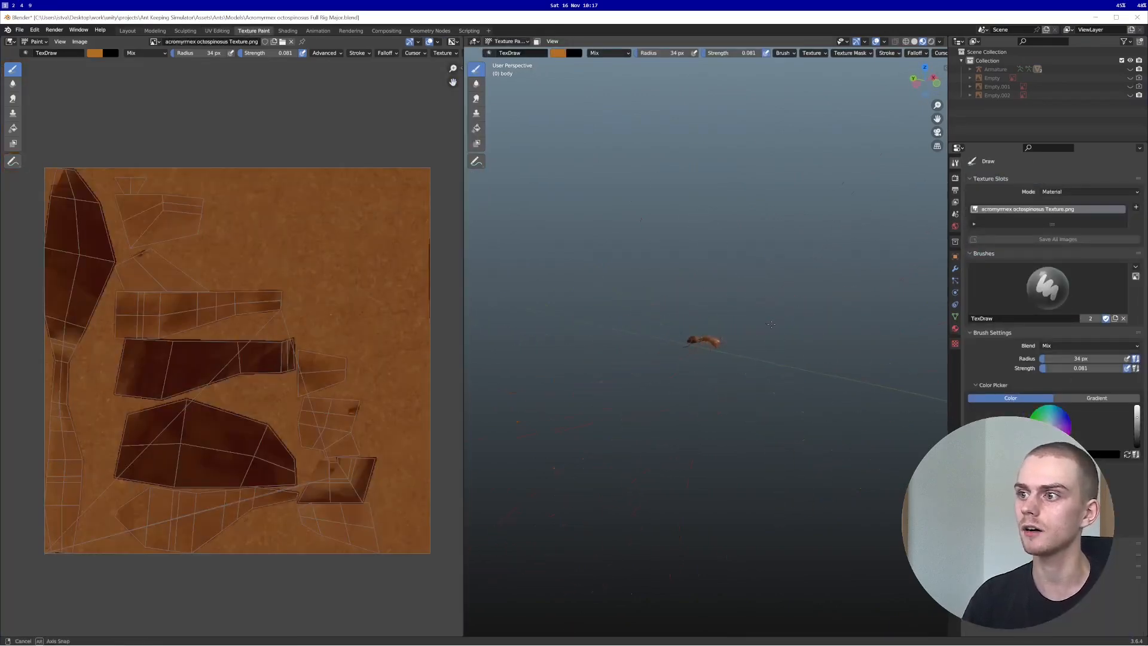
{"action": "scroll", "coordinate": [758, 337], "scroll_direction": "up", "scroll_amount": 12}
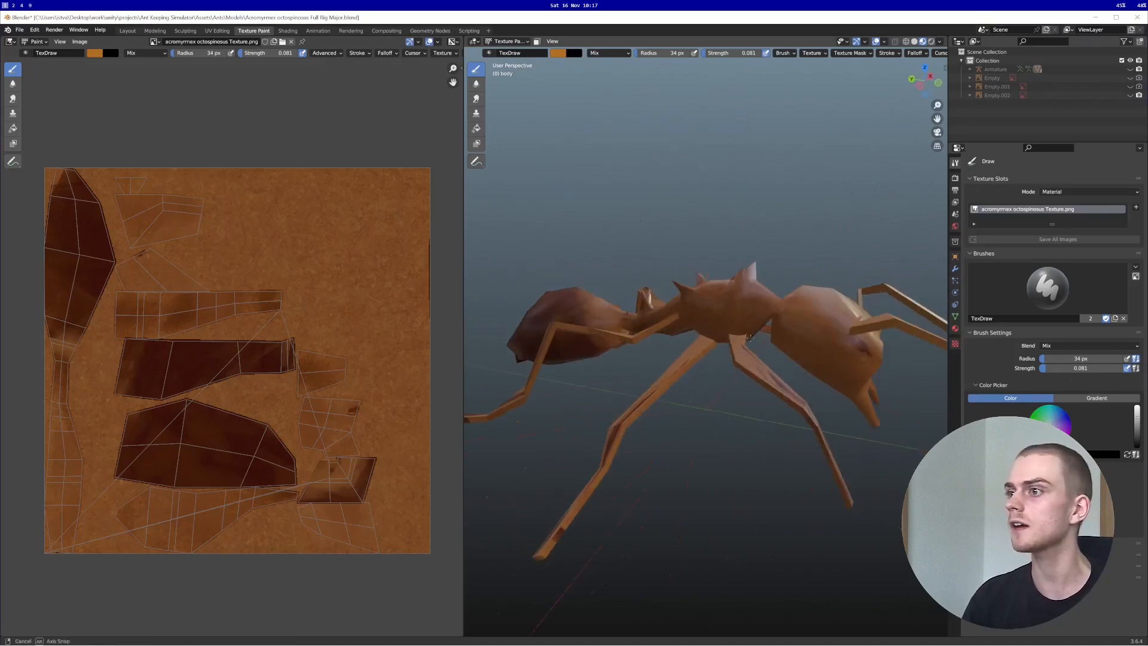
{"action": "scroll", "coordinate": [760, 345], "scroll_direction": "up", "scroll_amount": 10}
{"action": "middle_click_drag", "start_coordinate": [730, 337], "coordinate": [764, 345]}
{"action": "scroll", "coordinate": [767, 352], "scroll_direction": "down", "scroll_amount": 11}
{"action": "scroll", "coordinate": [768, 353], "scroll_direction": "down", "scroll_amount": 4}
{"action": "scroll", "coordinate": [764, 345], "scroll_direction": "up", "scroll_amount": 4}
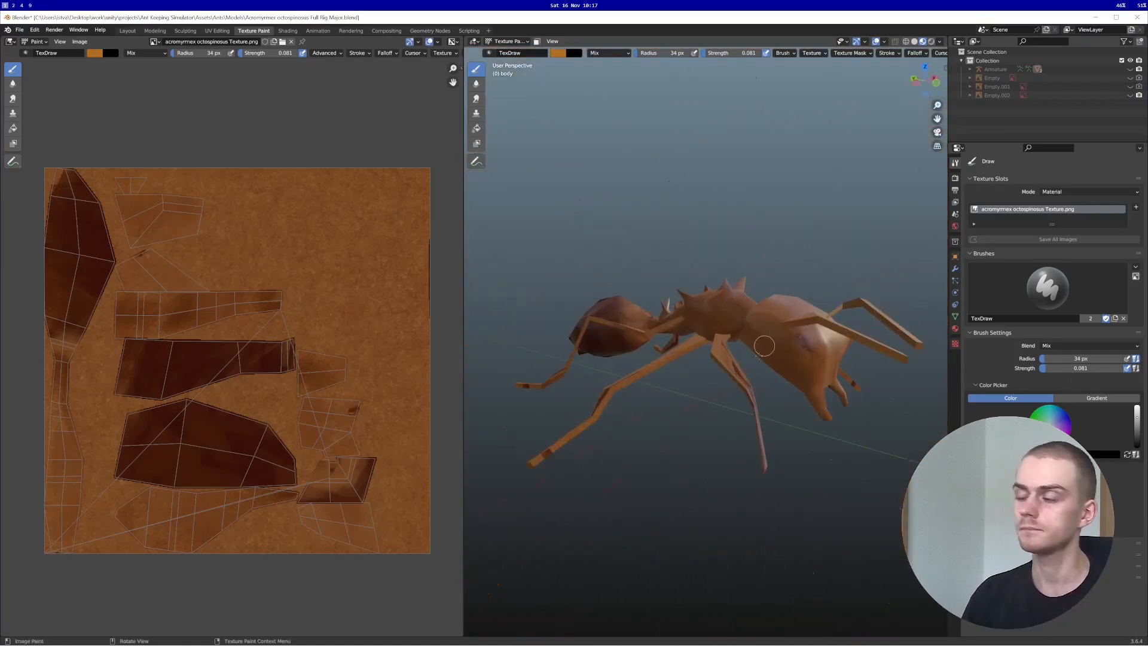
Step: Examine the ant's painted texture on its head, thorax, abdomen and legs from several angles, both up close and as a whole
{"action": "scroll", "coordinate": [777, 348], "scroll_direction": "down", "scroll_amount": 3}
{"action": "scroll", "coordinate": [682, 299], "scroll_direction": "up", "scroll_amount": 7}
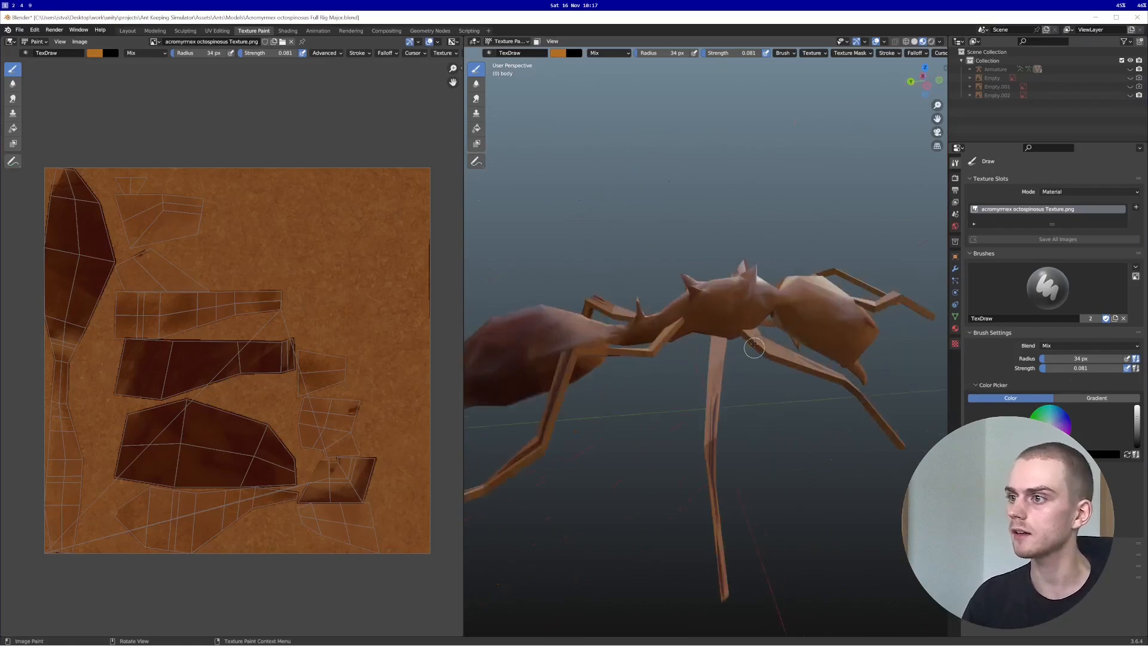
{"action": "middle_click_drag", "start_coordinate": [682, 300], "coordinate": [611, 274]}
{"action": "scroll", "coordinate": [567, 271], "scroll_direction": "up", "scroll_amount": 4}
{"action": "scroll", "coordinate": [565, 310], "scroll_direction": "down", "scroll_amount": 4}
{"action": "middle_click_drag", "start_coordinate": [651, 307], "coordinate": [728, 297]}
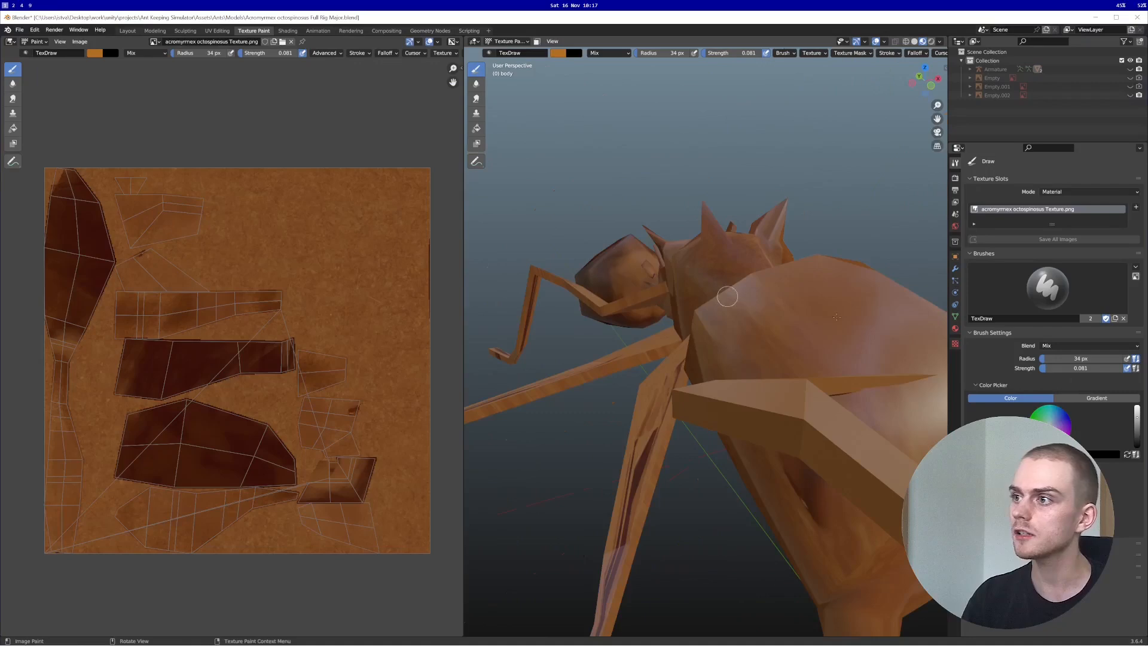
{"action": "scroll", "coordinate": [728, 297], "scroll_direction": "down", "scroll_amount": 8}
{"action": "mouse_move", "coordinate": [792, 328]}
{"action": "middle_mouse_down"}
{"action": "mouse_move", "coordinate": [812, 331]}
{"action": "mouse_move", "coordinate": [798, 336]}
{"action": "middle_mouse_up"}
{"action": "scroll", "coordinate": [796, 338], "scroll_direction": "up", "scroll_amount": 4}
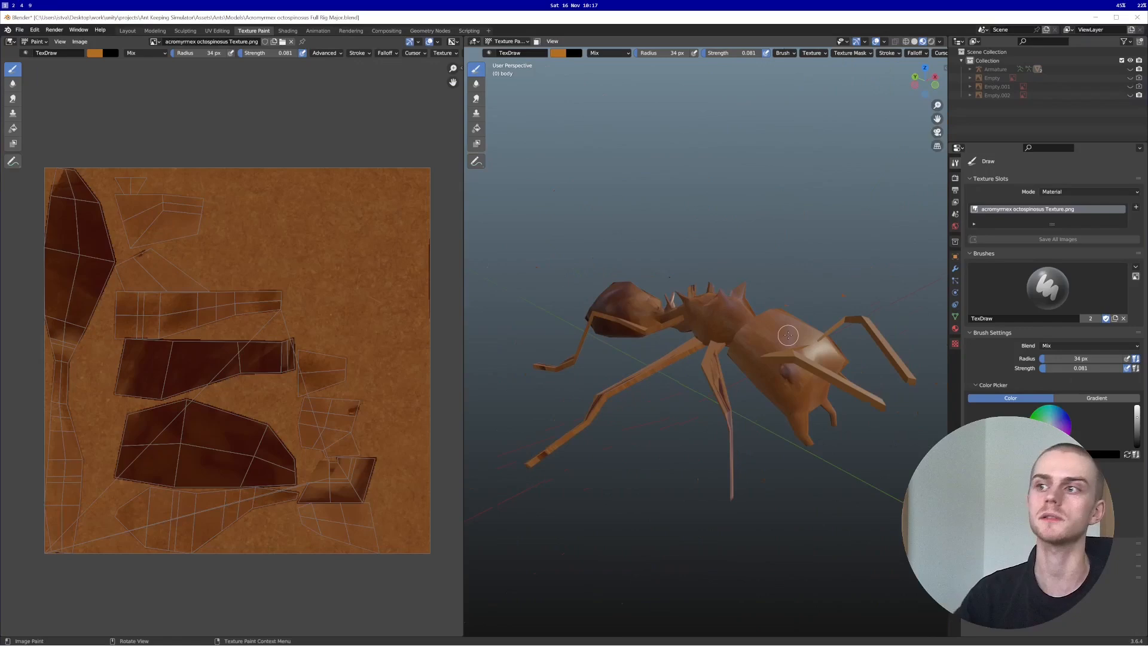
{"action": "mouse_move", "coordinate": [788, 335]}
{"action": "middle_mouse_down"}
{"action": "mouse_move", "coordinate": [753, 308]}
{"action": "mouse_move", "coordinate": [766, 353]}
{"action": "middle_mouse_up"}
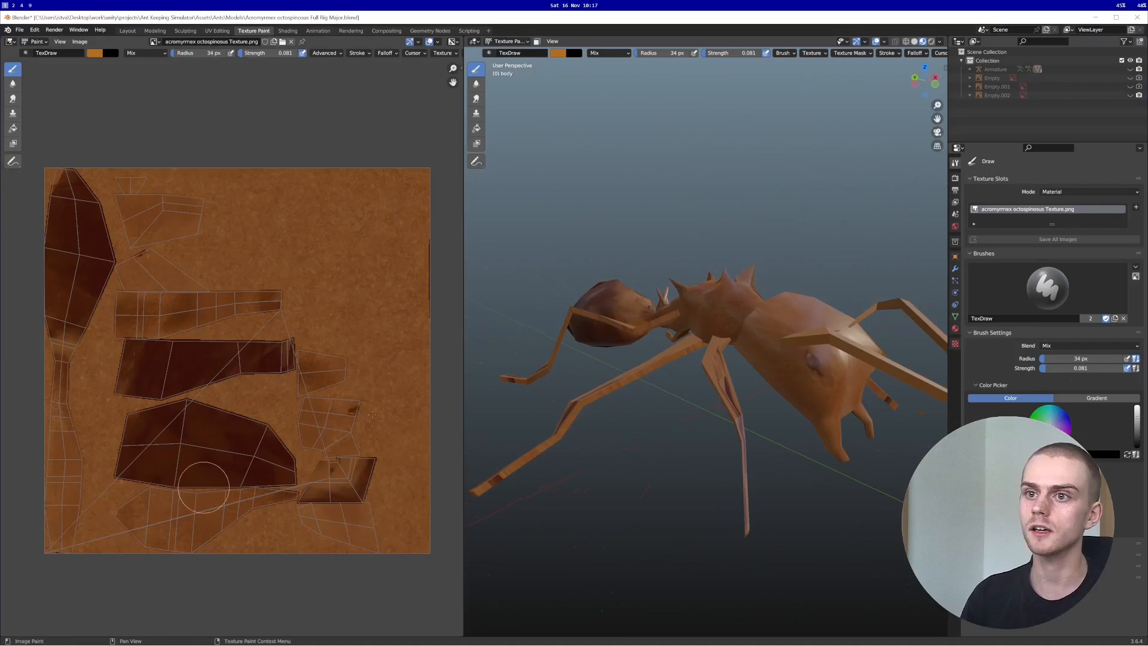
{"action": "middle_click_drag", "start_coordinate": [758, 293], "coordinate": [765, 288]}
{"action": "scroll", "coordinate": [765, 288], "scroll_direction": "down", "scroll_amount": 2}
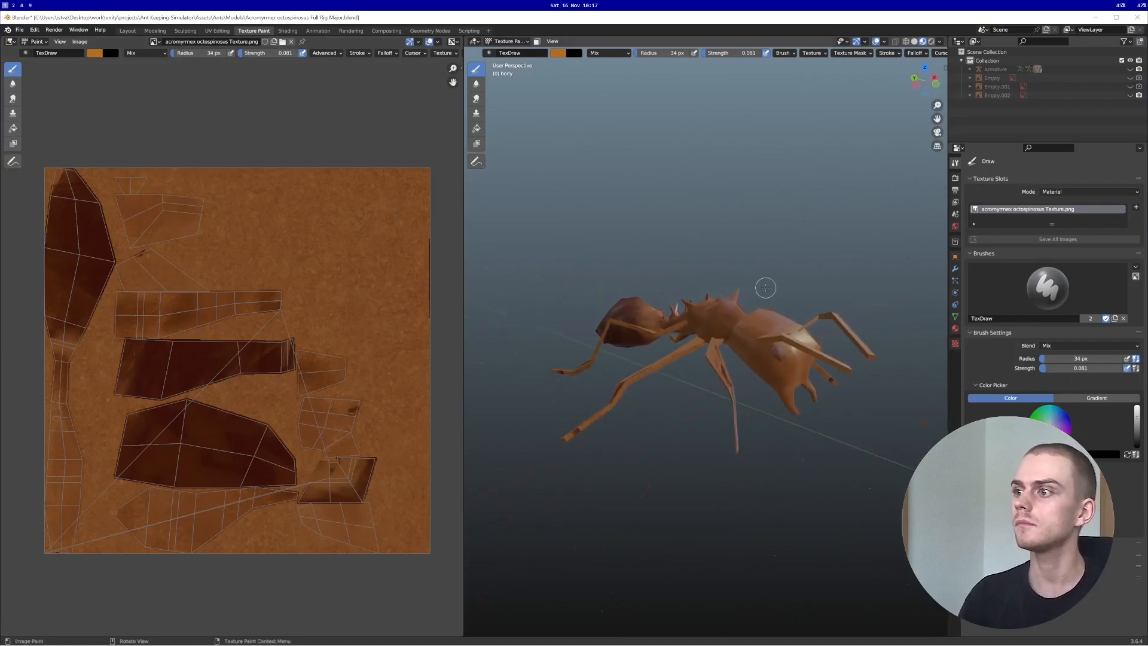
{"action": "scroll", "coordinate": [765, 287], "scroll_direction": "up", "scroll_amount": 1}
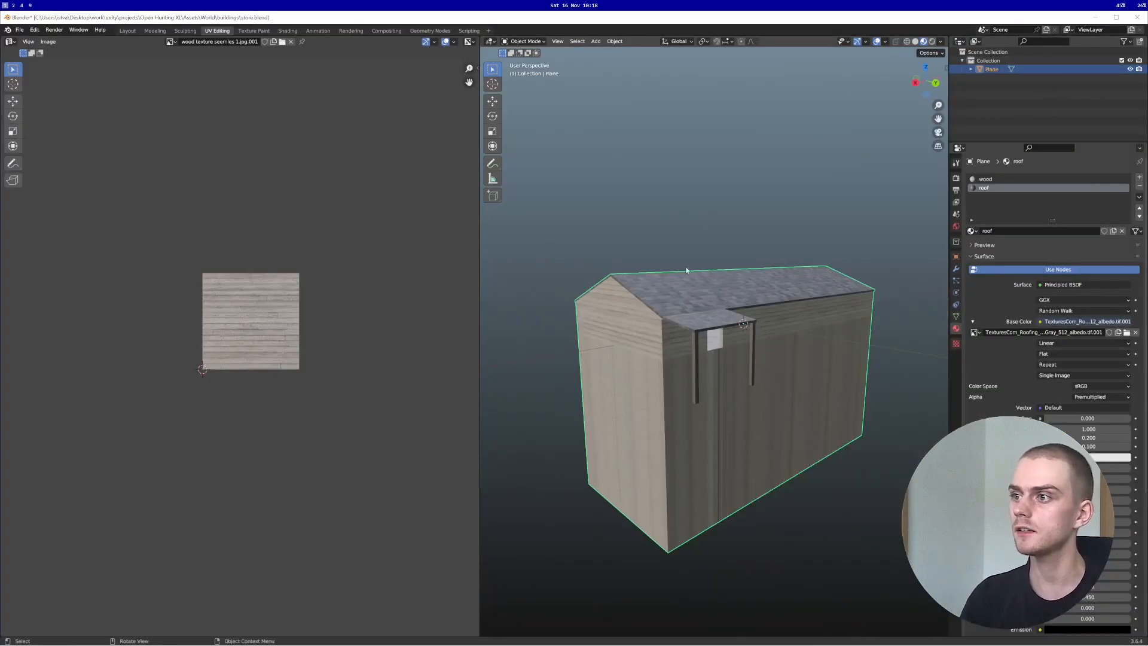
Step: Select all of the building's geometry in Edit Mode and examine its UV layout over the wood texture
{"action": "middle_click_drag", "start_coordinate": [686, 270], "coordinate": [573, 266]}
{"action": "key", "text": "a"}
{"action": "middle_click_drag", "start_coordinate": [752, 275], "coordinate": [754, 320]}
{"action": "key", "text": "a"}
{"action": "key", "text": "Tab"}
{"action": "key", "text": "a"}
{"action": "key", "text": "a"}
{"action": "key", "text": "a"}
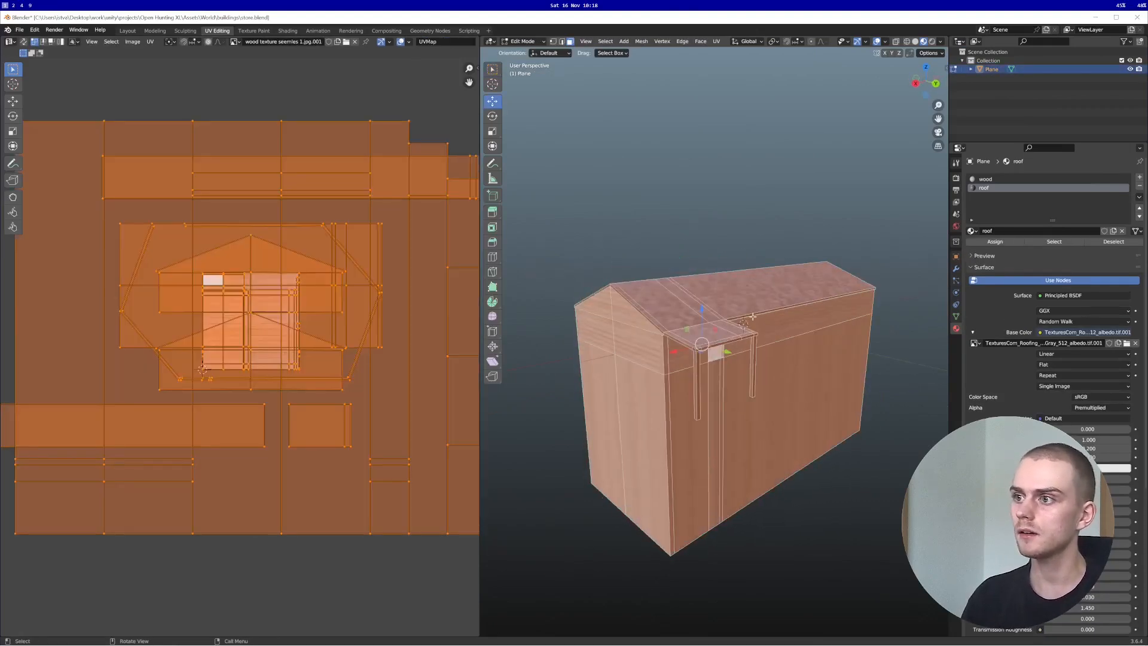
{"action": "scroll", "coordinate": [735, 312], "scroll_direction": "up", "scroll_amount": 2}
{"action": "scroll", "coordinate": [288, 289], "scroll_direction": "up", "scroll_amount": 2}
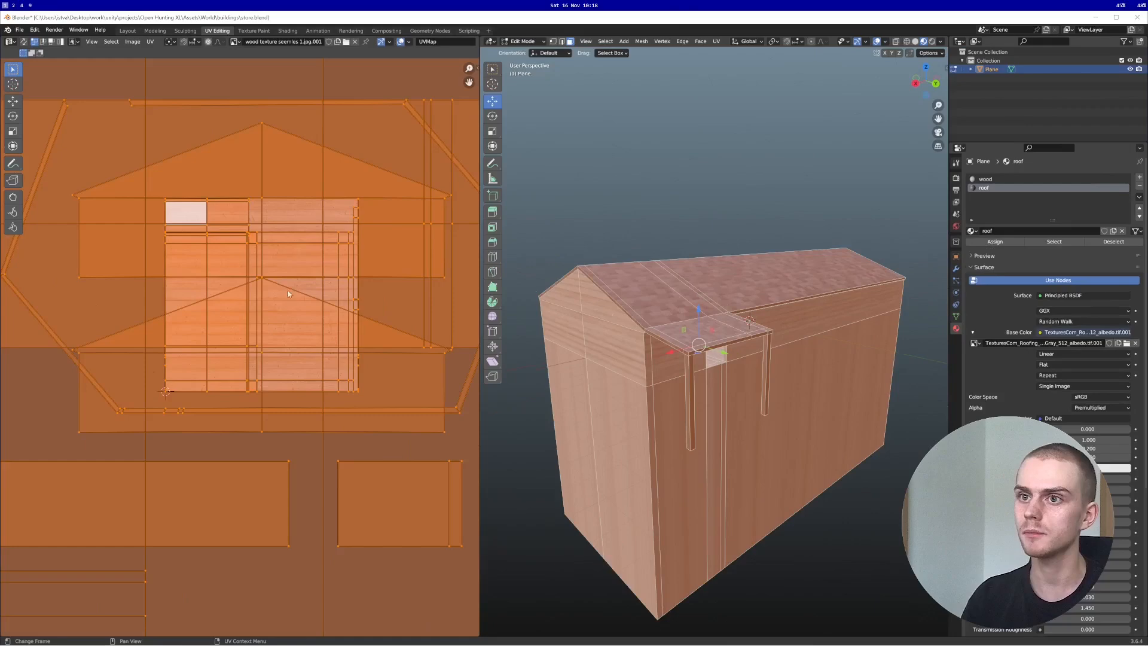
{"action": "scroll", "coordinate": [288, 290], "scroll_direction": "down", "scroll_amount": 2}
Step: Return the building to Object Mode and examine its roof shingles up close, as well as the building as a whole
{"action": "key", "text": "Tab"}
{"action": "middle_click_drag", "start_coordinate": [627, 288], "coordinate": [612, 343]}
{"action": "scroll", "coordinate": [613, 342], "scroll_direction": "up", "scroll_amount": 5}
{"action": "middle_click_drag", "start_coordinate": [747, 323], "coordinate": [755, 414]}
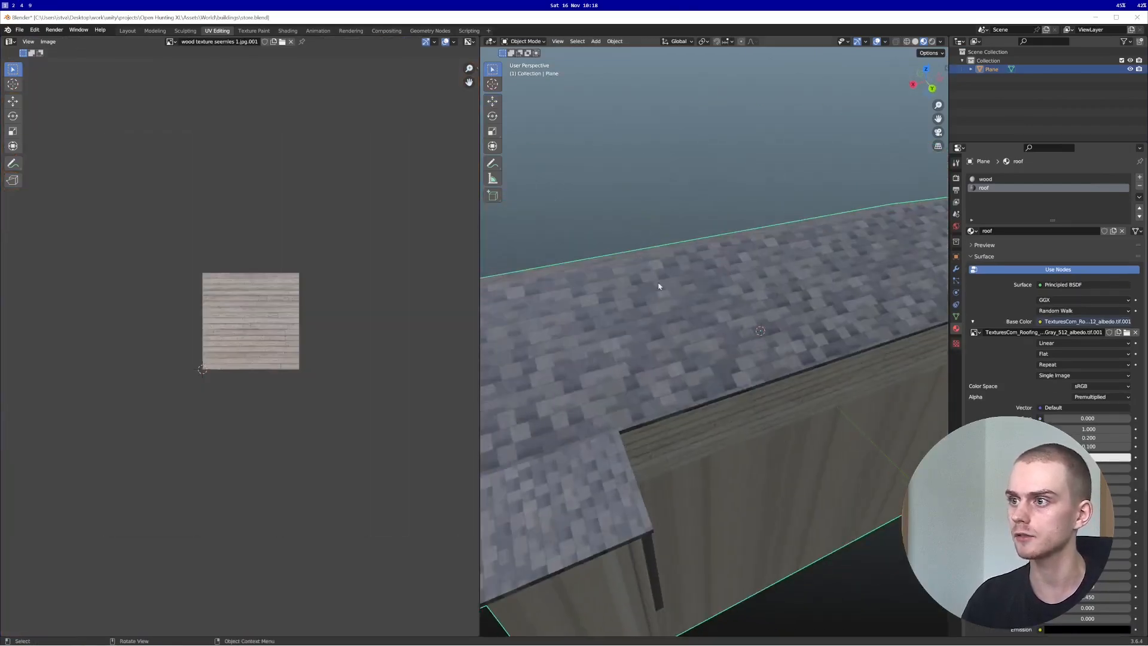
{"action": "scroll", "coordinate": [716, 313], "scroll_direction": "down", "scroll_amount": 6}
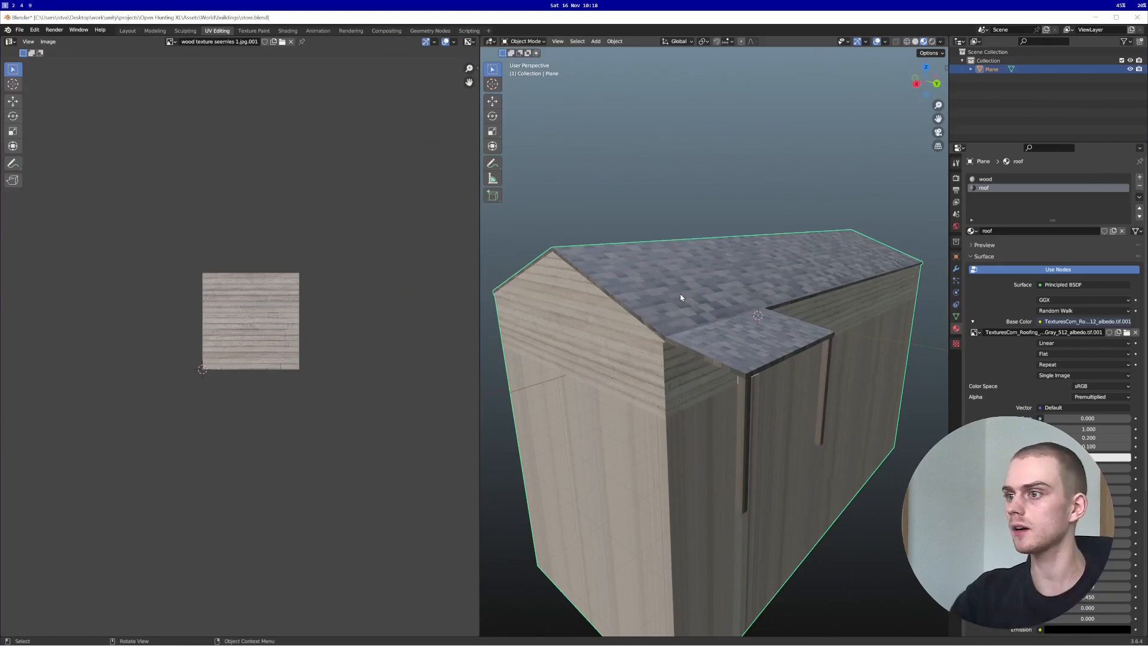
{"action": "key", "text": "Tab"}
{"action": "key", "text": "Tab"}
{"action": "mouse_move", "coordinate": [680, 297]}
{"action": "middle_mouse_down"}
{"action": "mouse_move", "coordinate": [707, 315]}
{"action": "mouse_move", "coordinate": [702, 293]}
{"action": "middle_mouse_up"}
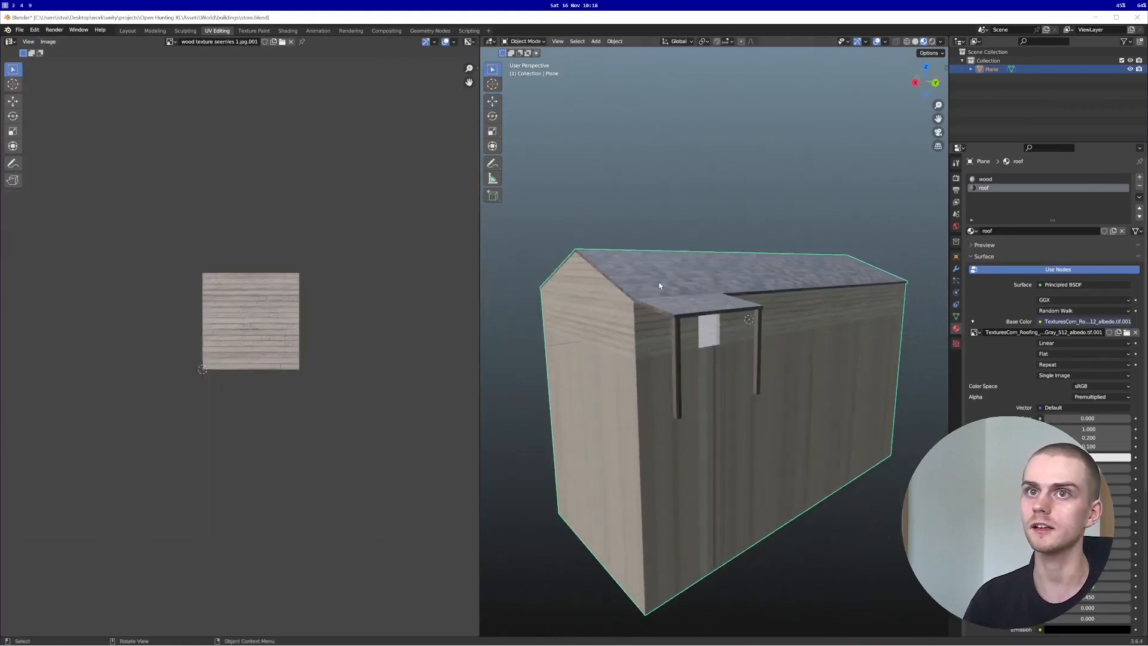